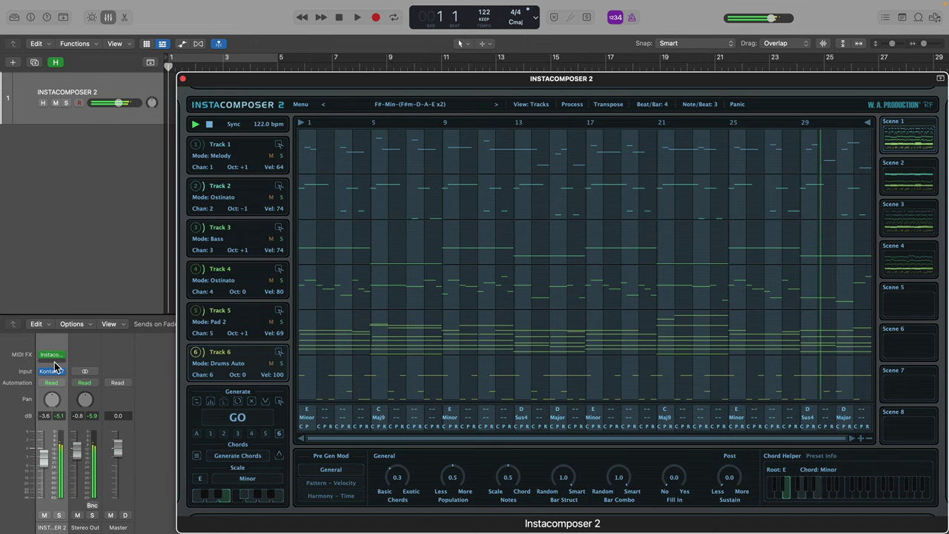
Open the Kontakt 7 plugin from the track's Input slot in the mixer channel strip.
click(53, 375)
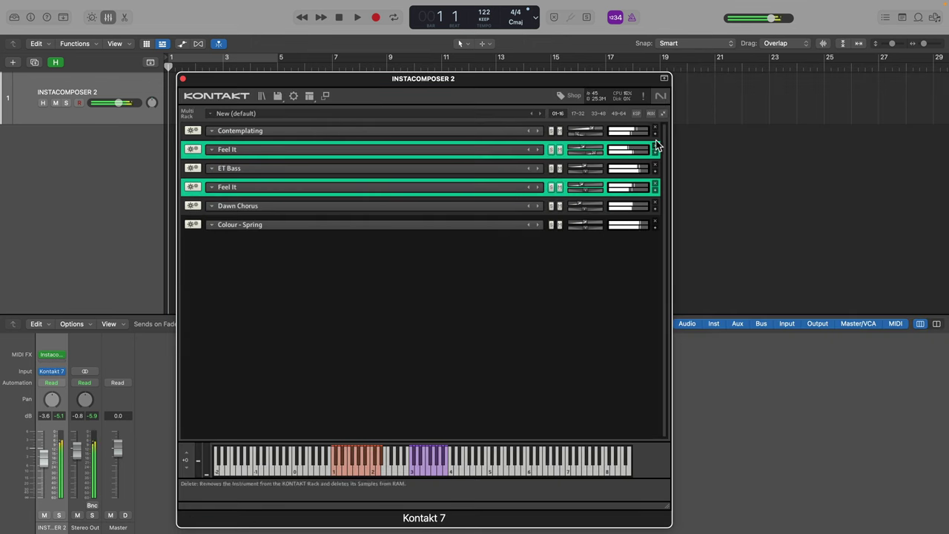
Expand and collapse Contemplating, Feel It and ET Bass in the rack, then return to InstaComposer 2.
click(655, 135)
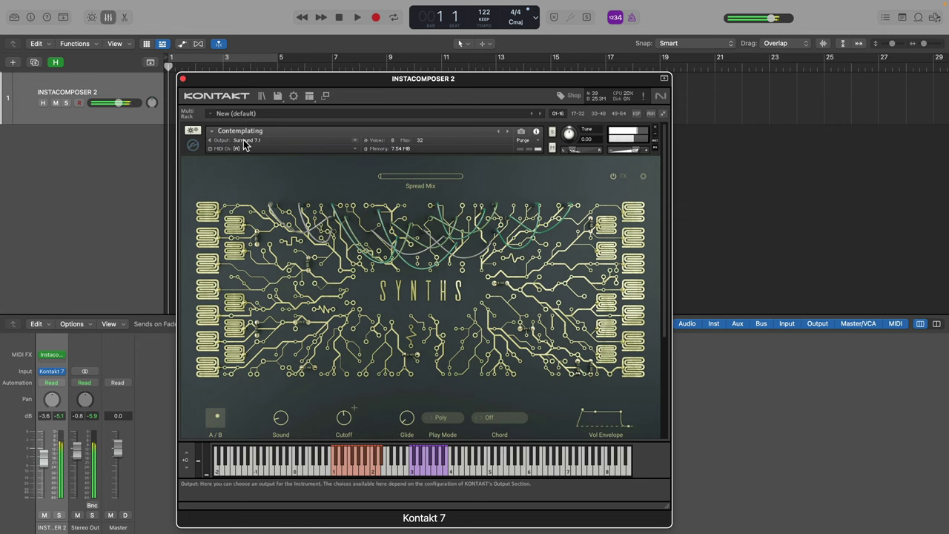
click(654, 134)
click(654, 150)
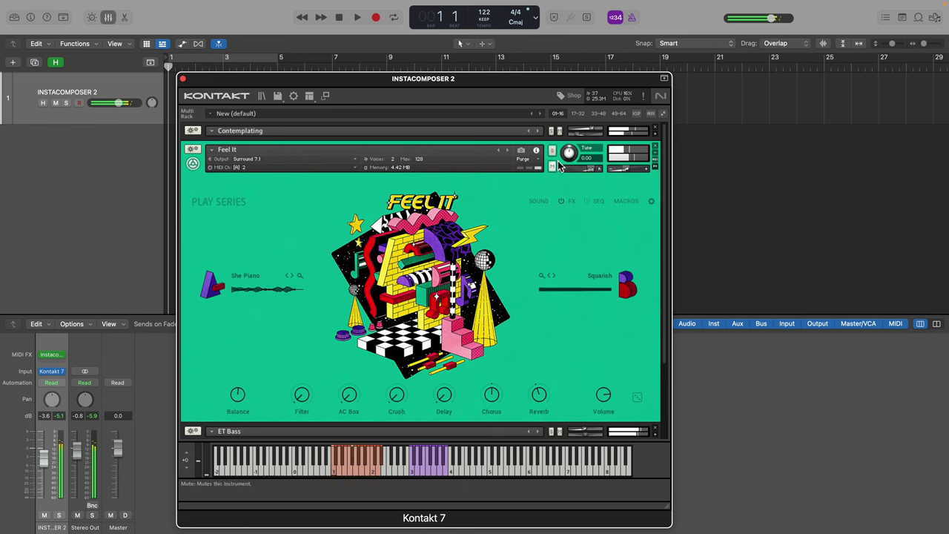
click(654, 154)
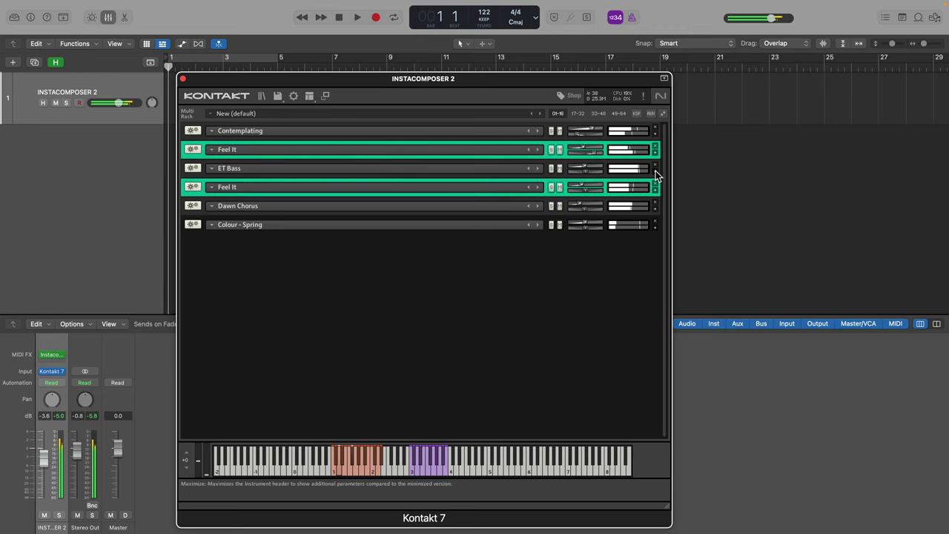
click(655, 170)
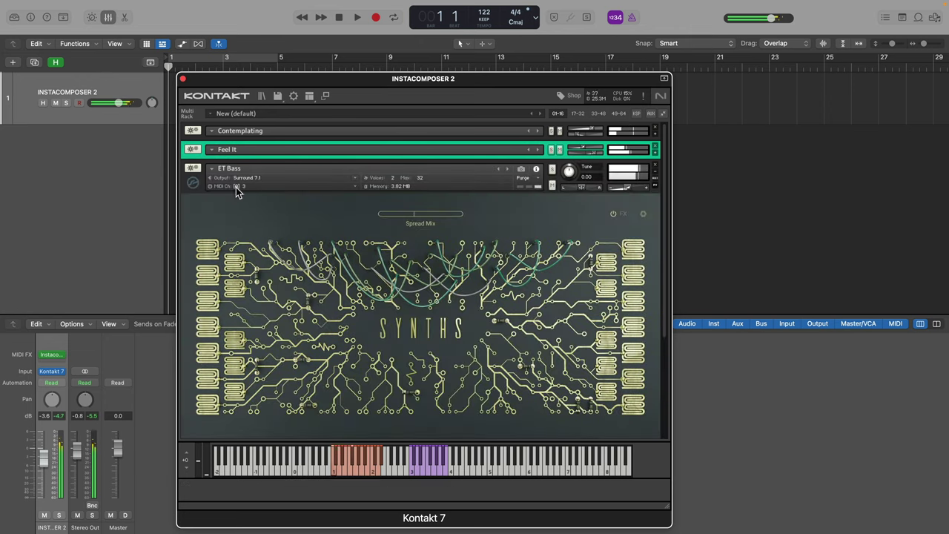
click(655, 170)
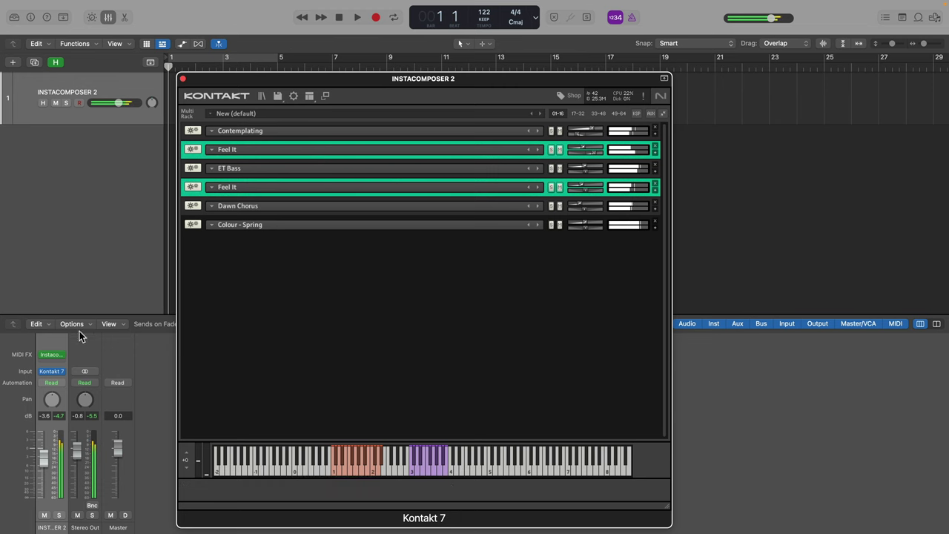
click(52, 354)
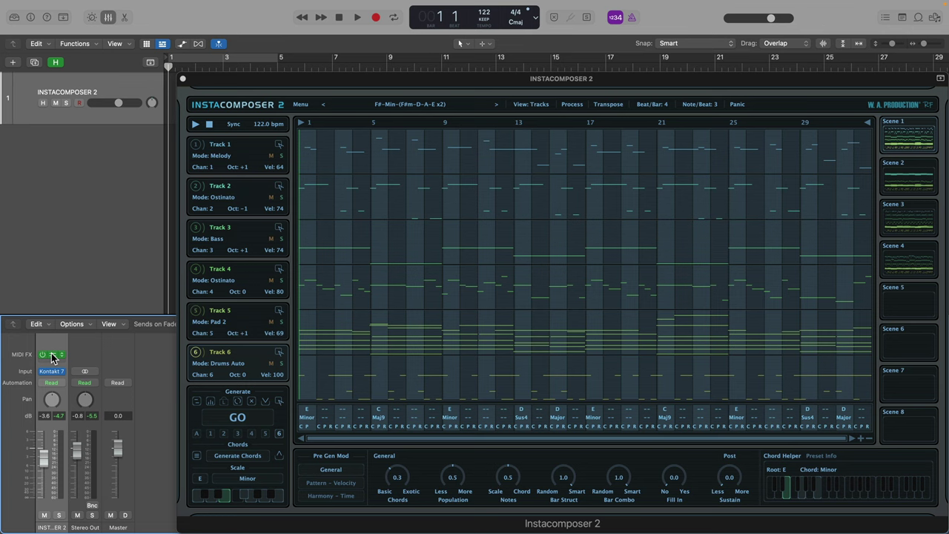
Load empty Scene 5 and set it to A Minor, giving chords A Minor, C Major, A Minor, D Min7.
click(890, 313)
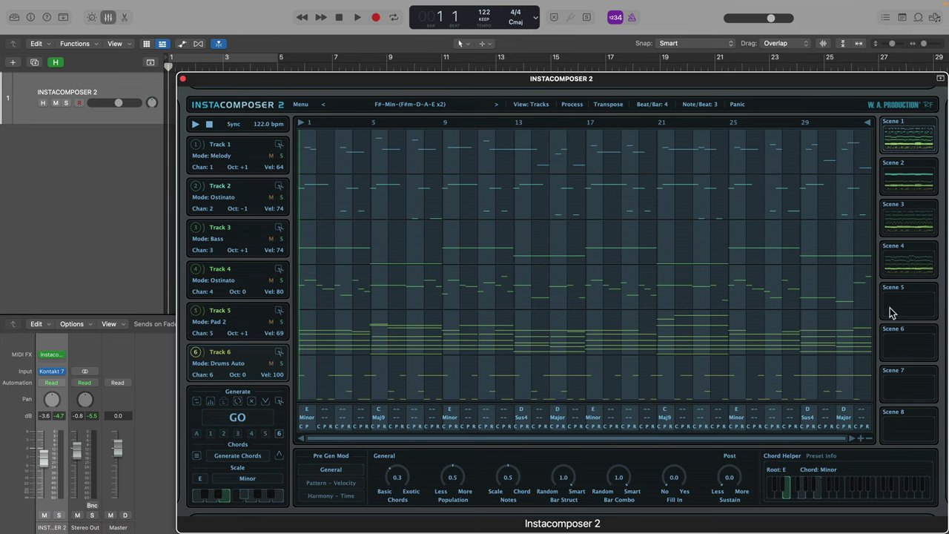
click(201, 477)
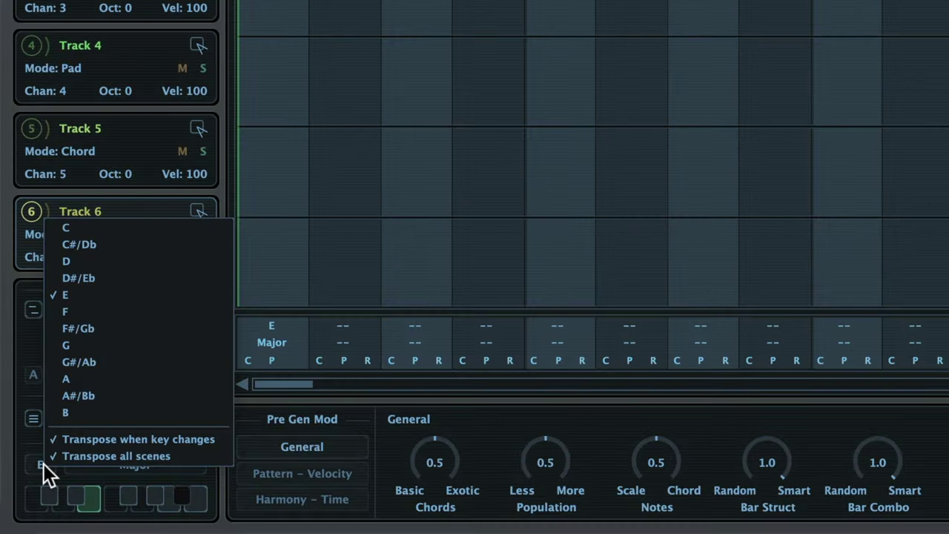
click(226, 434)
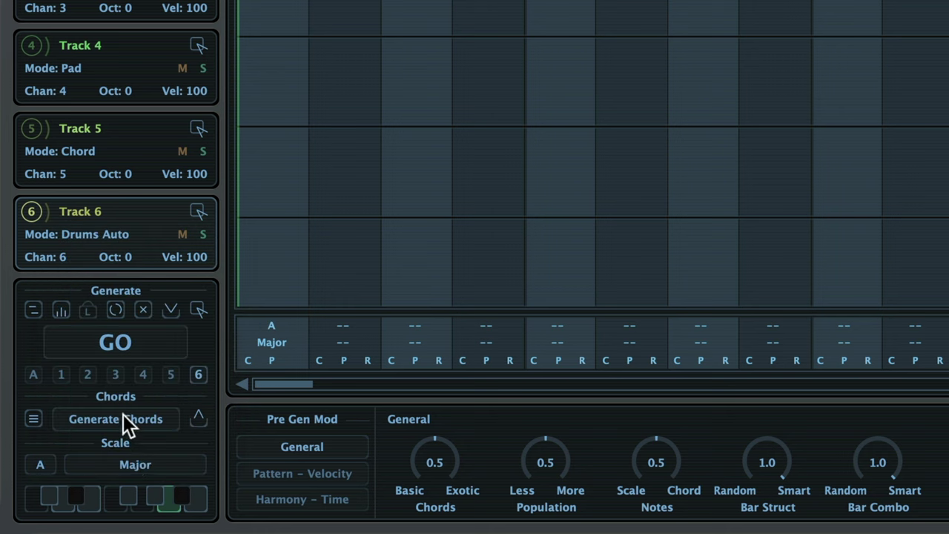
click(132, 464)
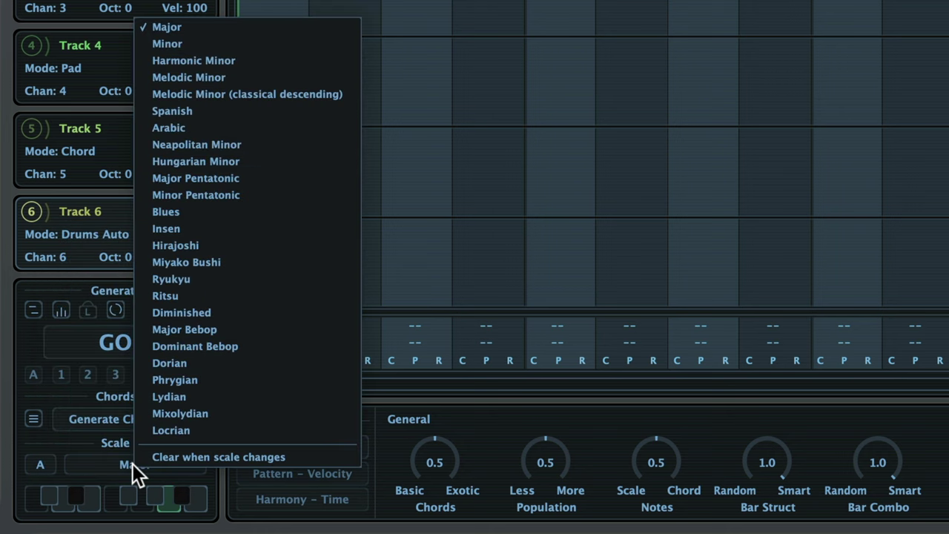
click(203, 46)
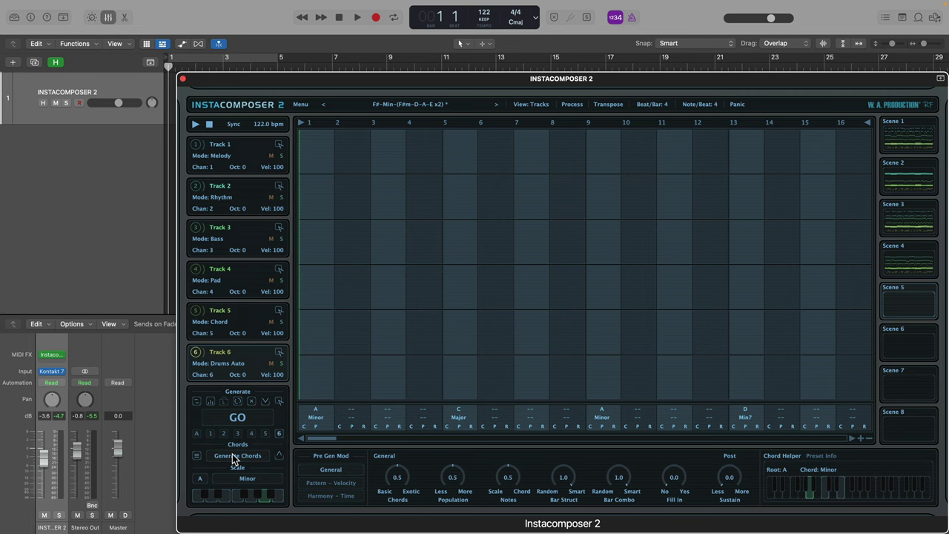
Generate notes for all tracks in Scene 5, regenerating twice and auditioning each result.
click(197, 433)
click(238, 418)
key(space)
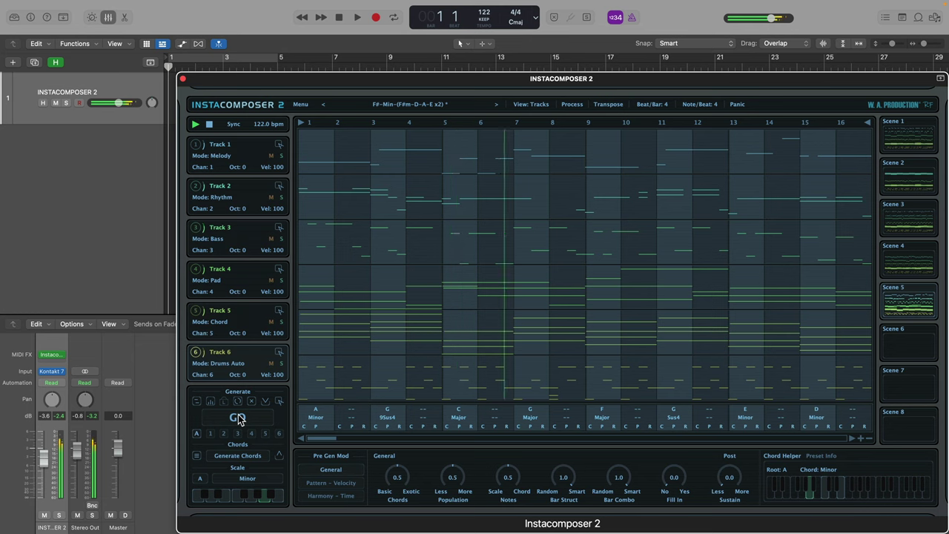
key(space)
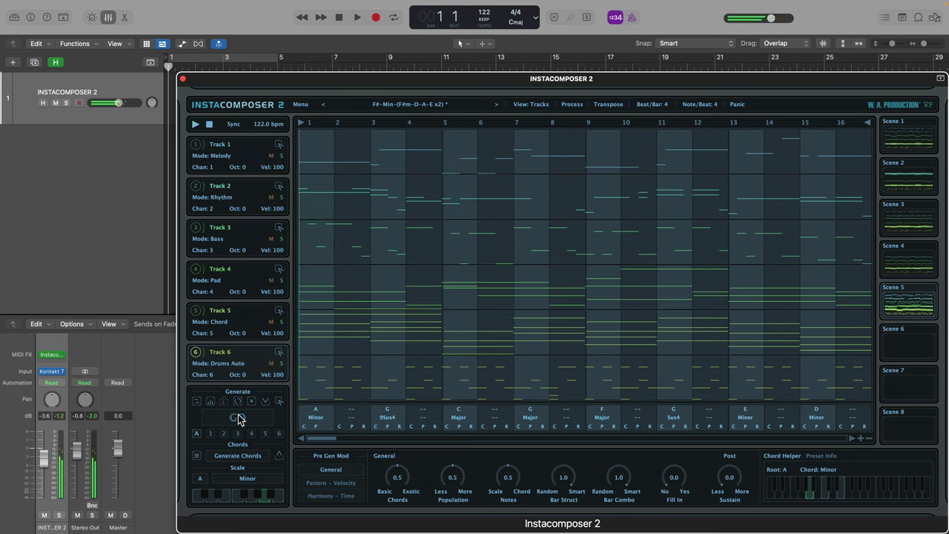
click(238, 420)
key(space)
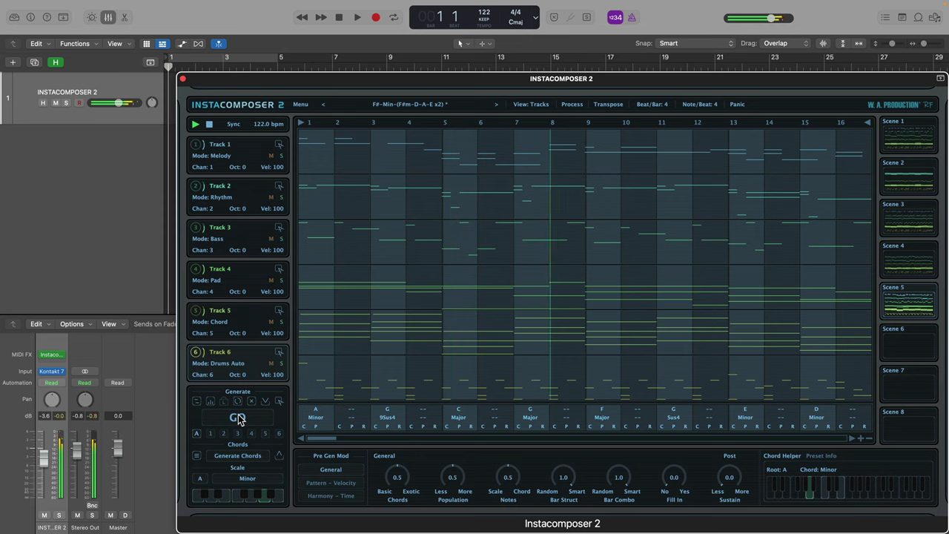
key(space)
click(239, 420)
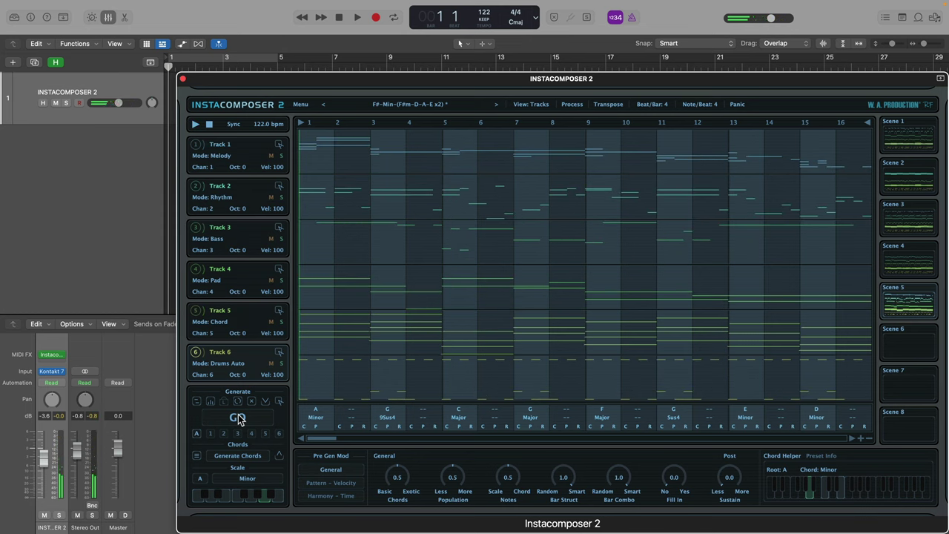
key(space)
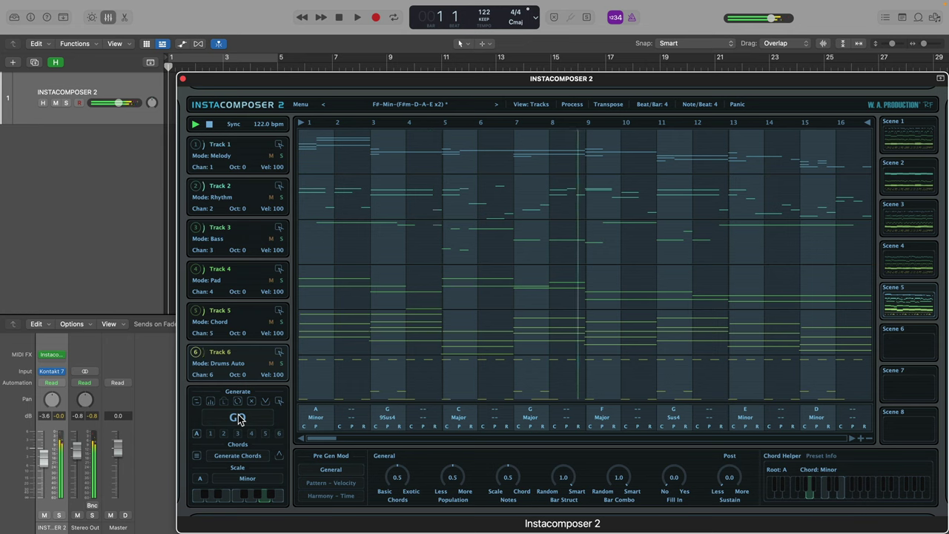
key(space)
Regenerate Track 5's chords, then generate a new A Minor–F Major–G 6thAdd9–A Min9–E Minor progression.
click(279, 328)
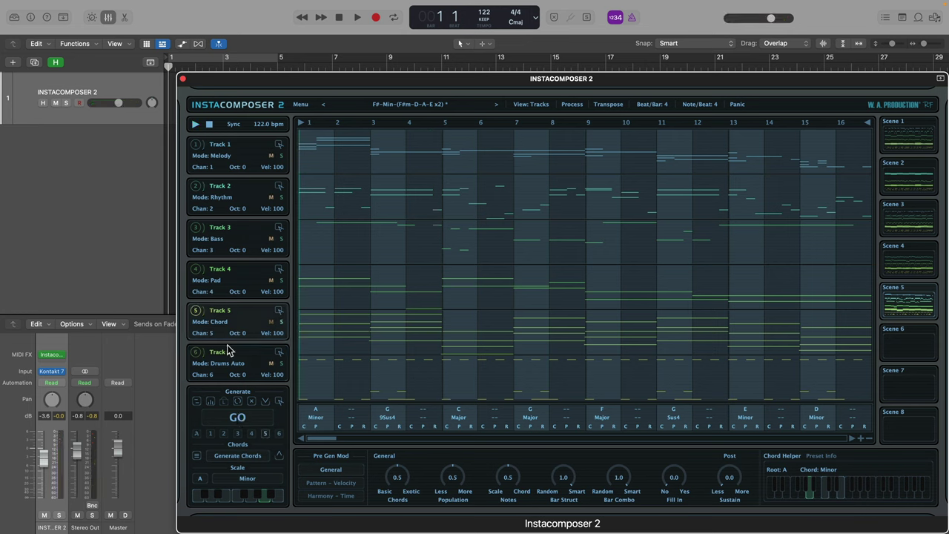
click(239, 420)
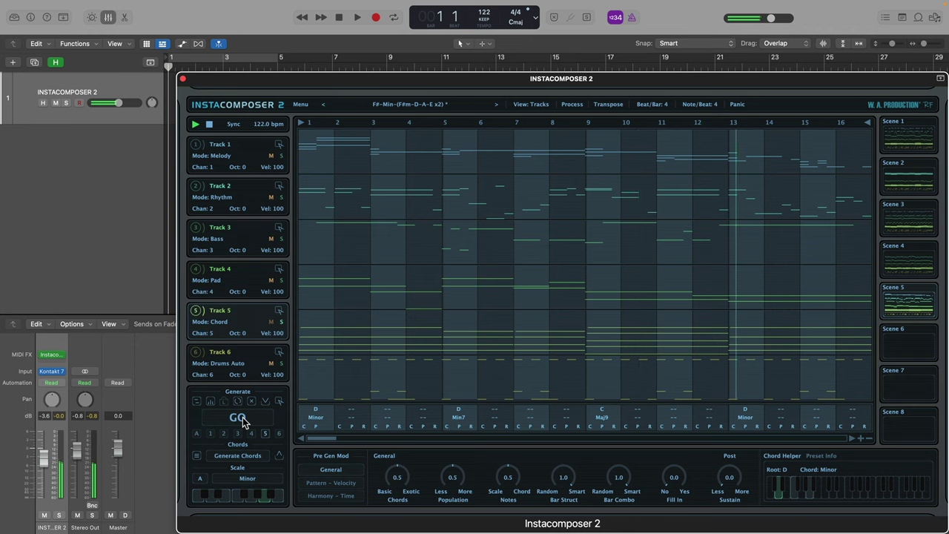
click(239, 455)
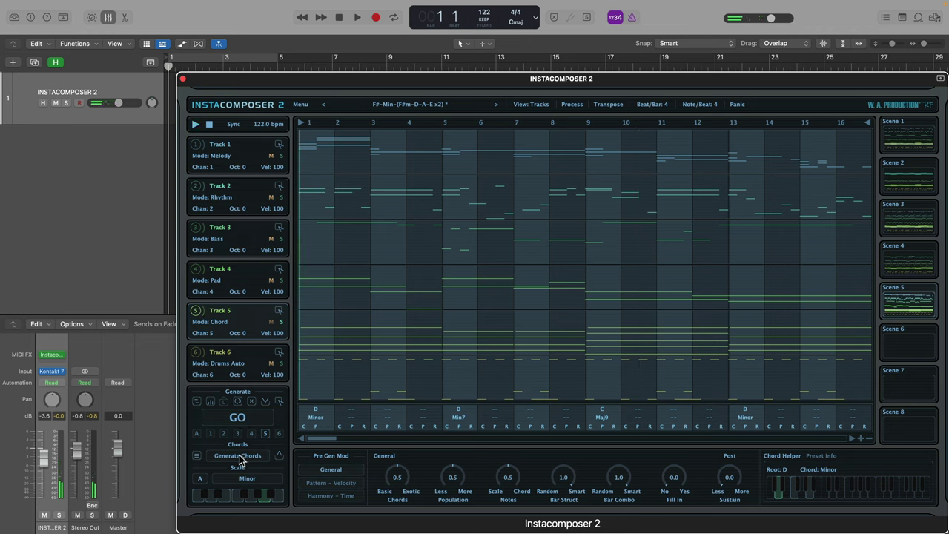
click(244, 417)
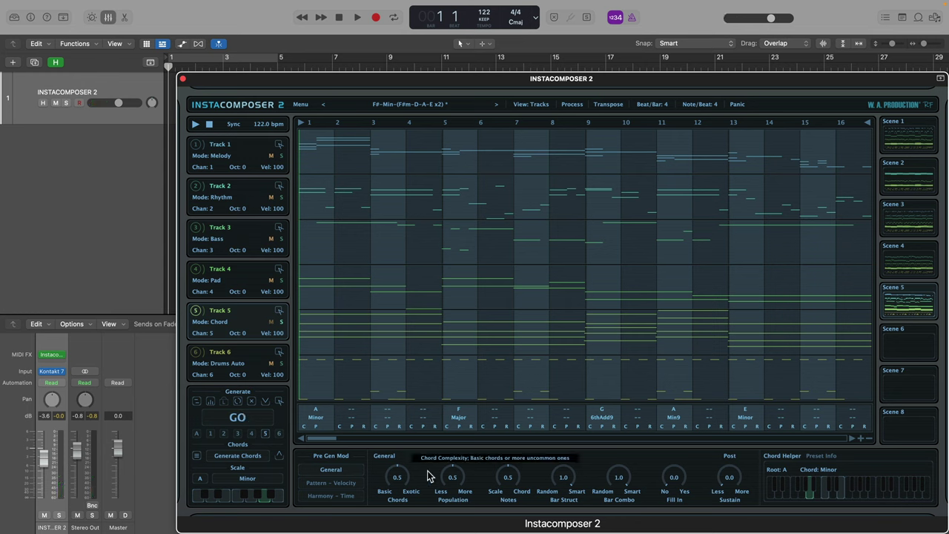
click(350, 484)
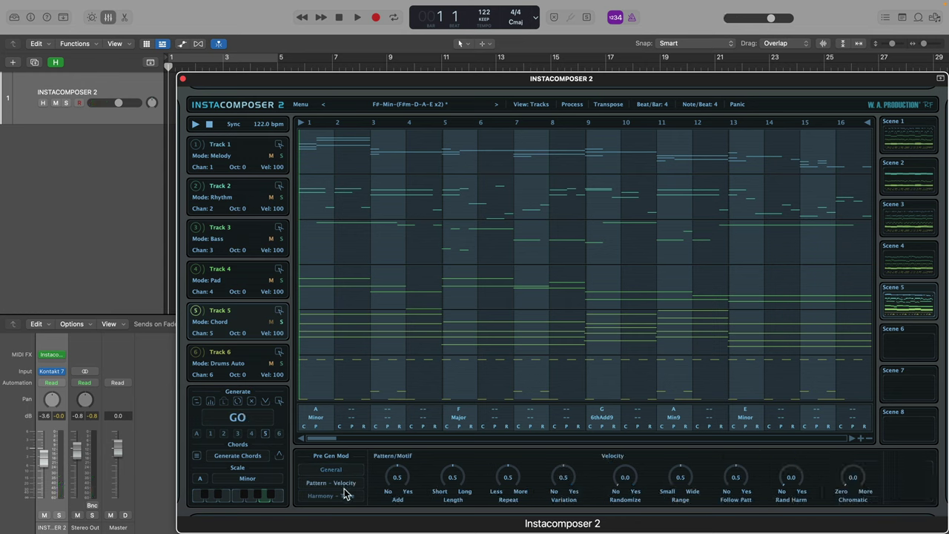
click(343, 496)
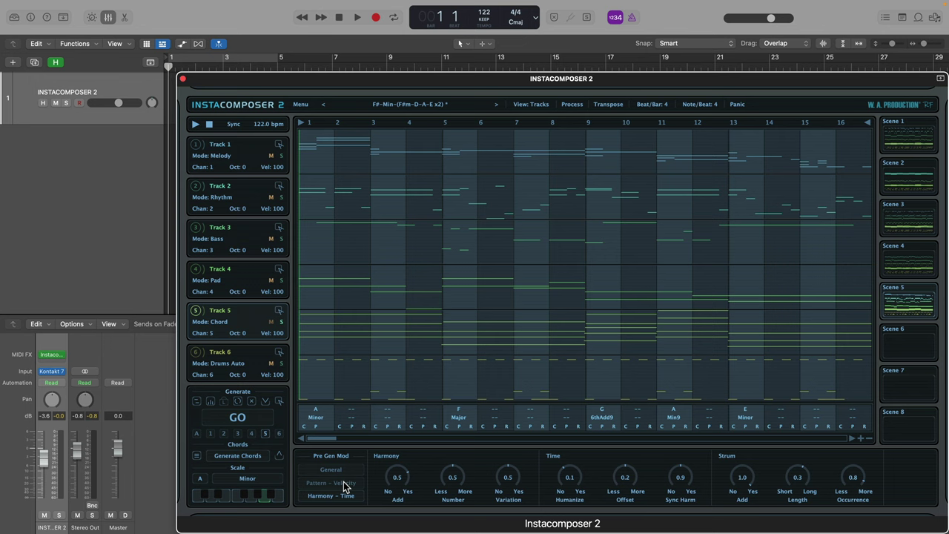
click(343, 485)
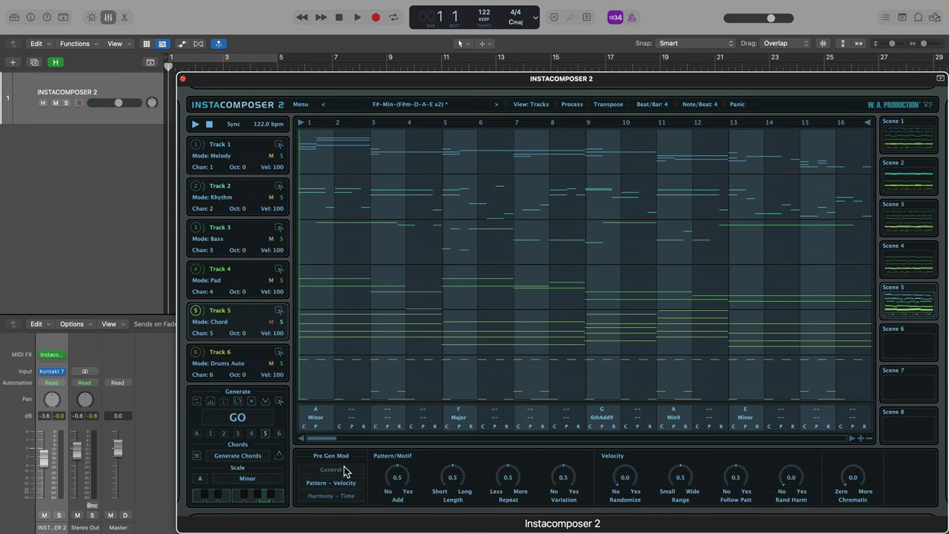
click(344, 467)
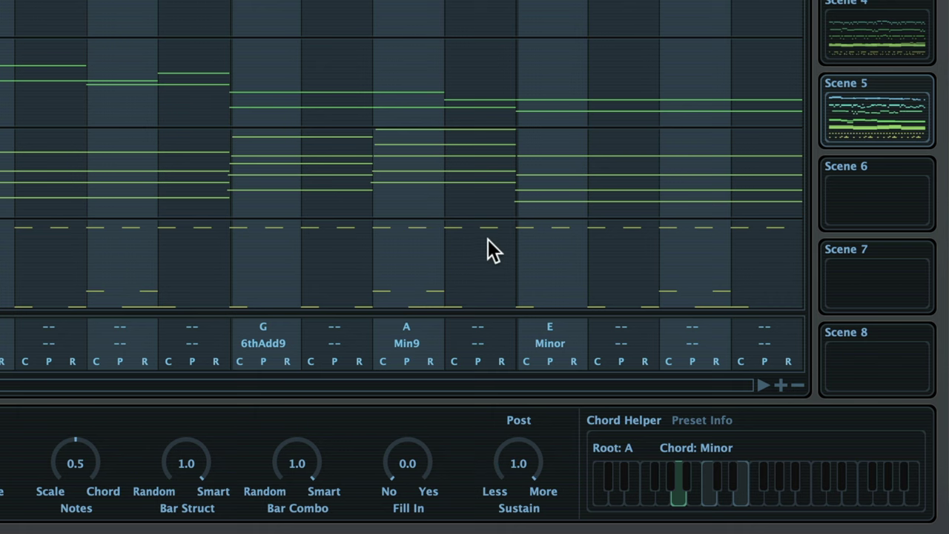
scroll(529, 449, down, 10)
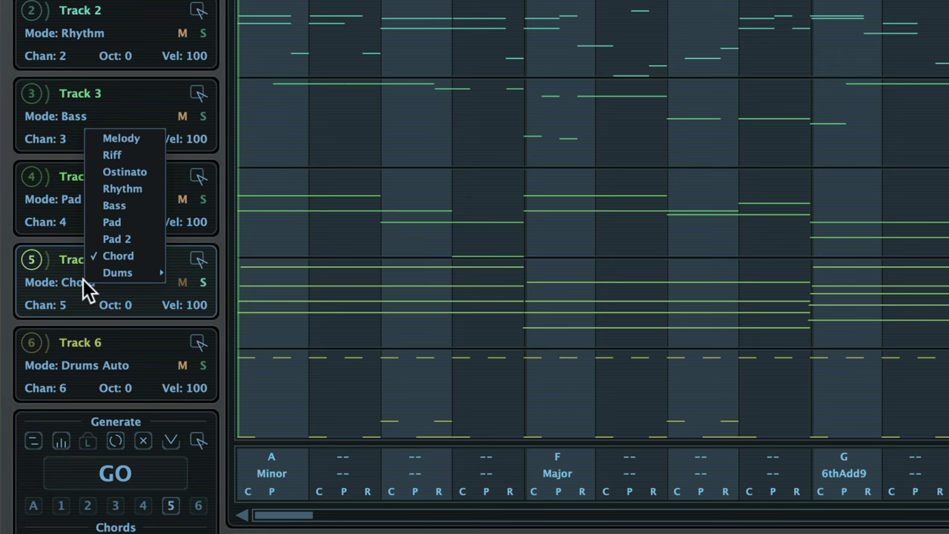
Set Track 5 to Pad 2 mode, regenerate it, and audition the scene.
click(112, 238)
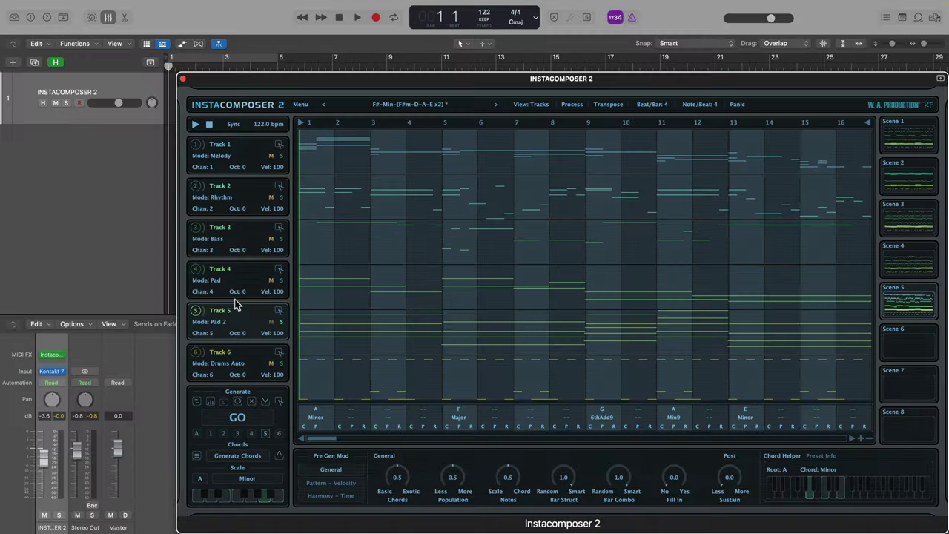
click(234, 419)
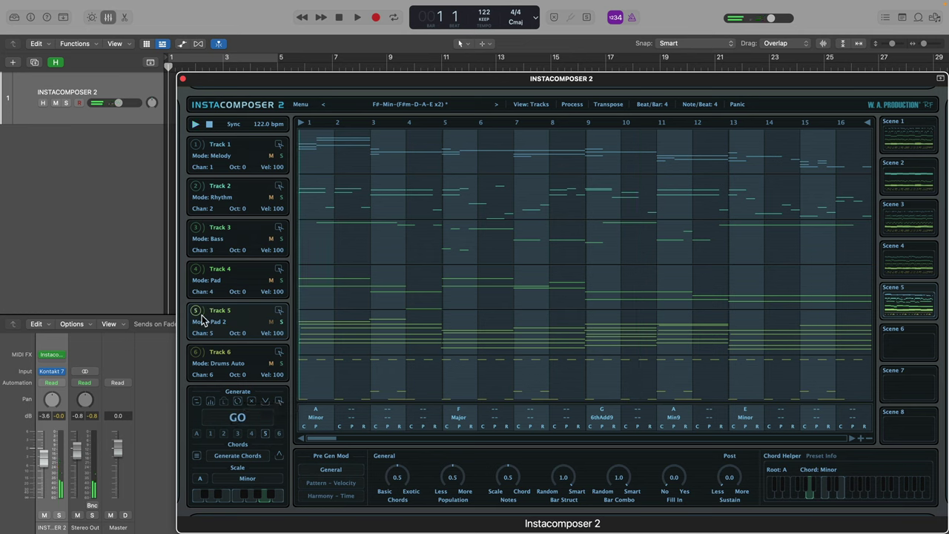
click(197, 229)
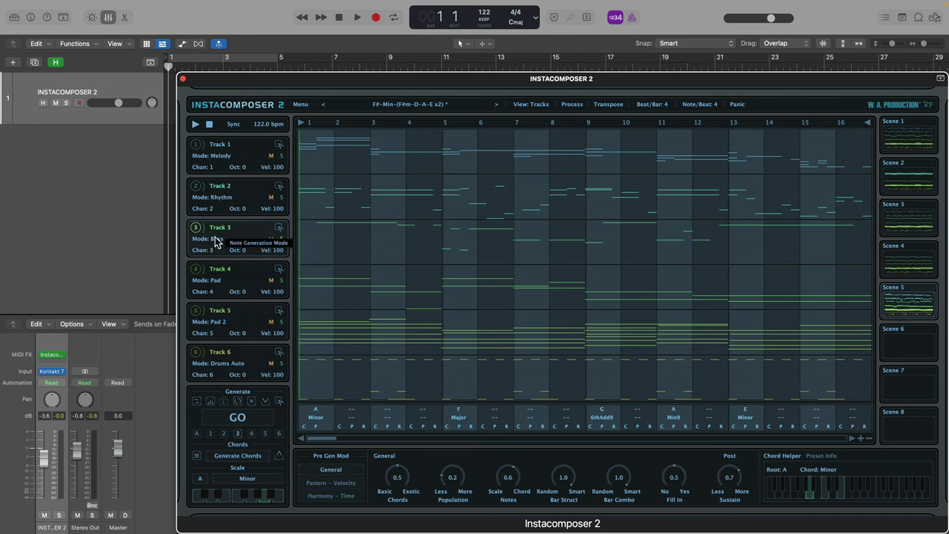
key(space)
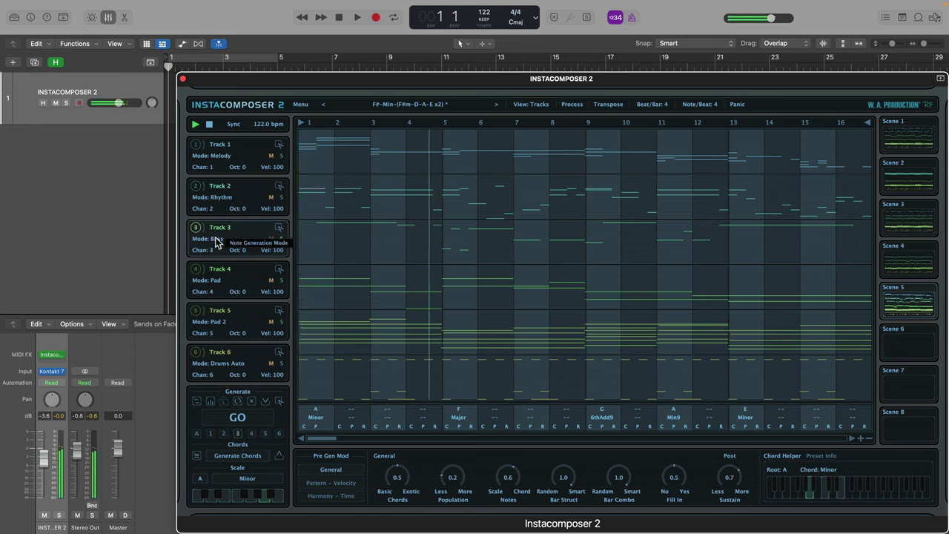
key(space)
Try Track 3 in Ostinato and then Riff mode, generating a new pattern for each.
click(217, 238)
click(233, 256)
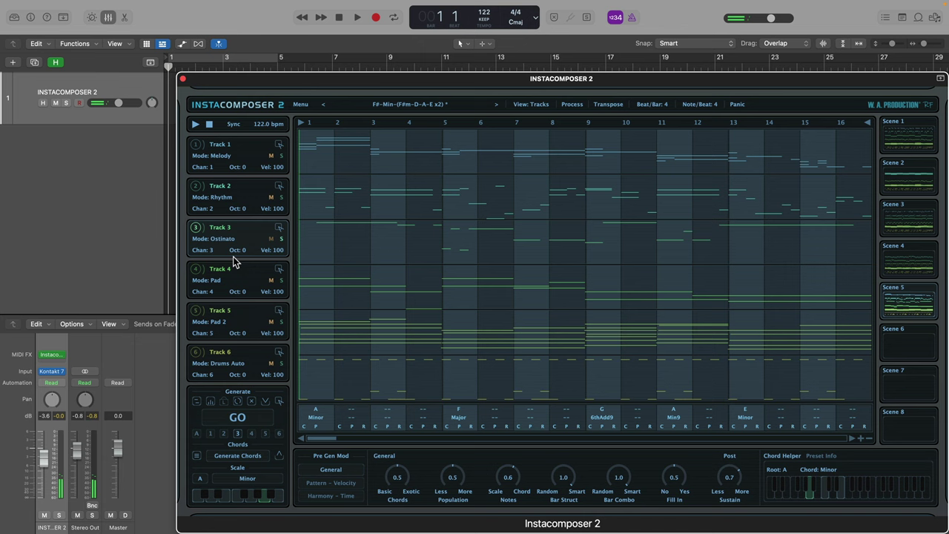
click(248, 417)
key(space)
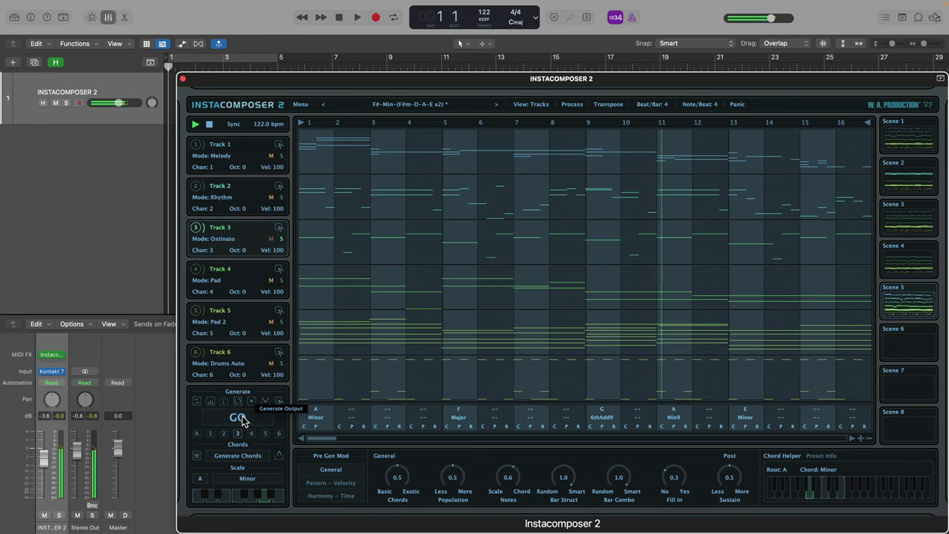
click(221, 239)
click(229, 253)
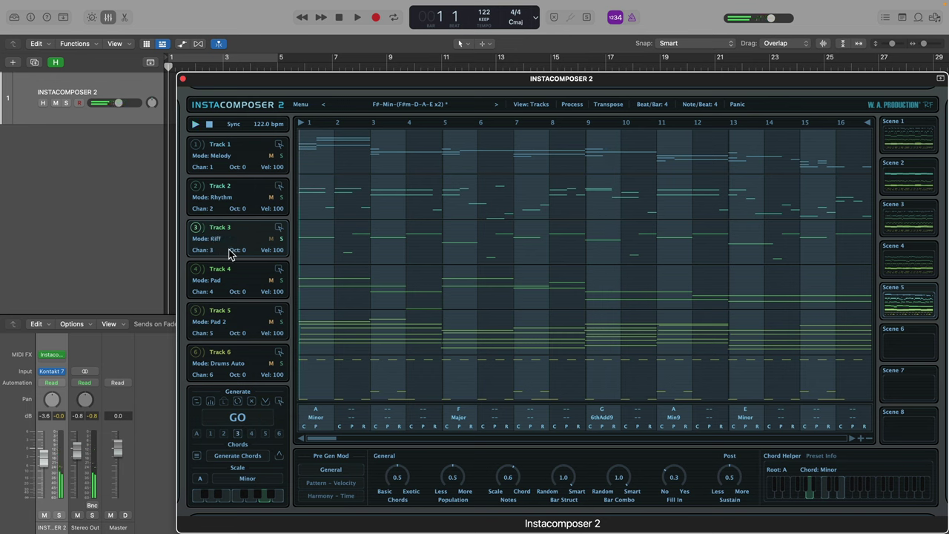
click(238, 419)
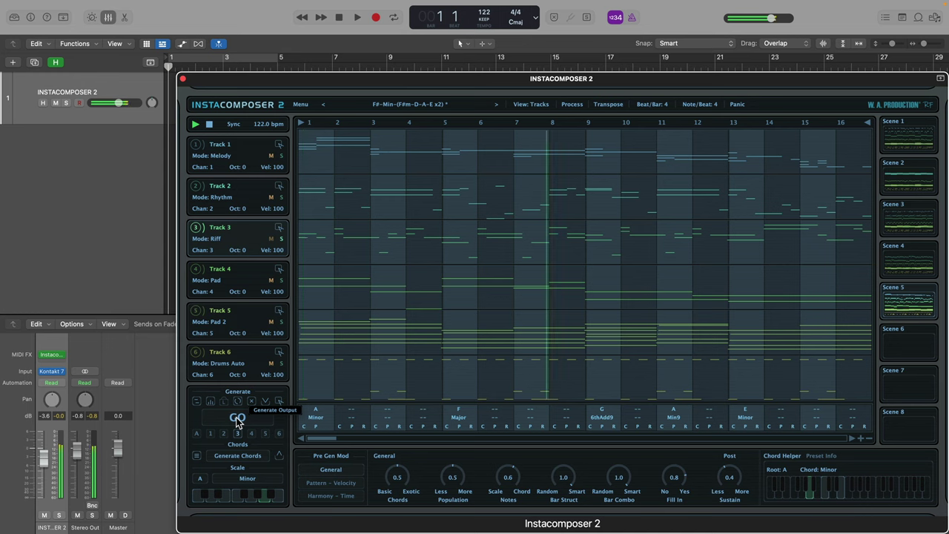
Return Track 3 to Bass mode and regenerate over A Minor–A Min11–G Major–D Minor.
click(220, 238)
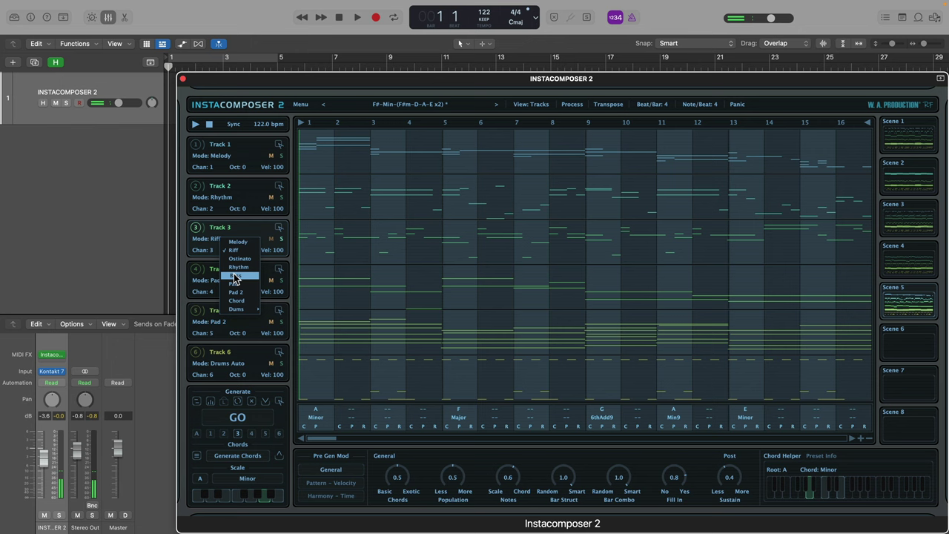
click(236, 276)
click(232, 420)
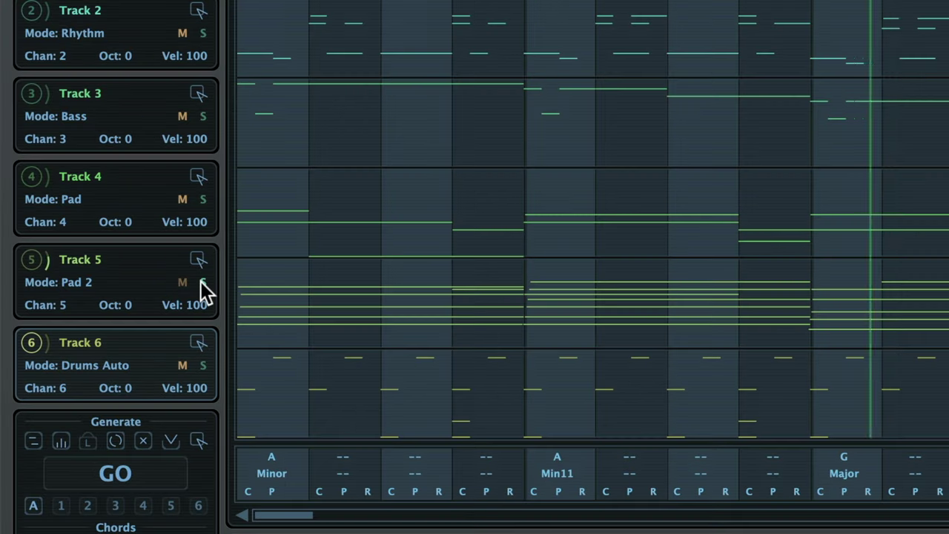
Set Track 5's octave shift to +1.
click(128, 306)
click(159, 214)
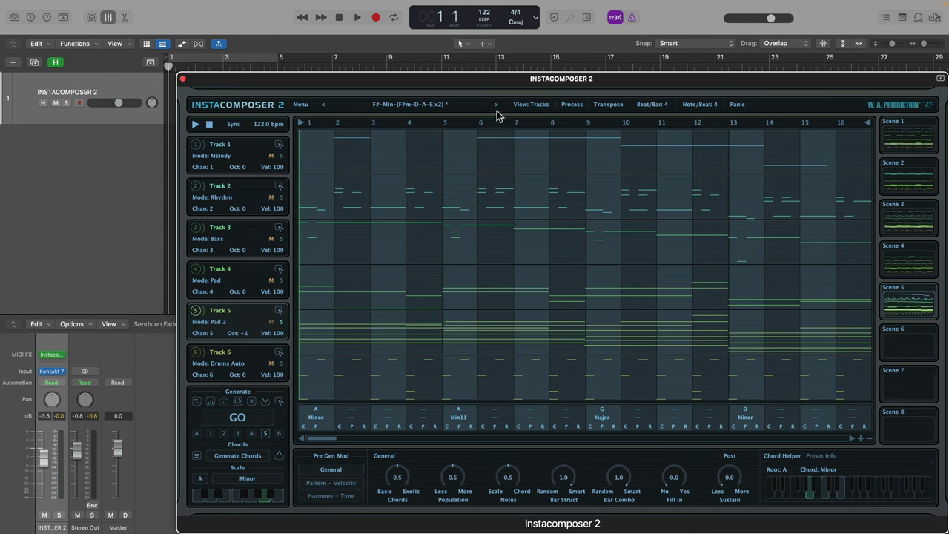
In the editor, lower the bars 5–9 note, delete bars 9–12, and move those notes to bars 9–13.
click(538, 105)
key(space)
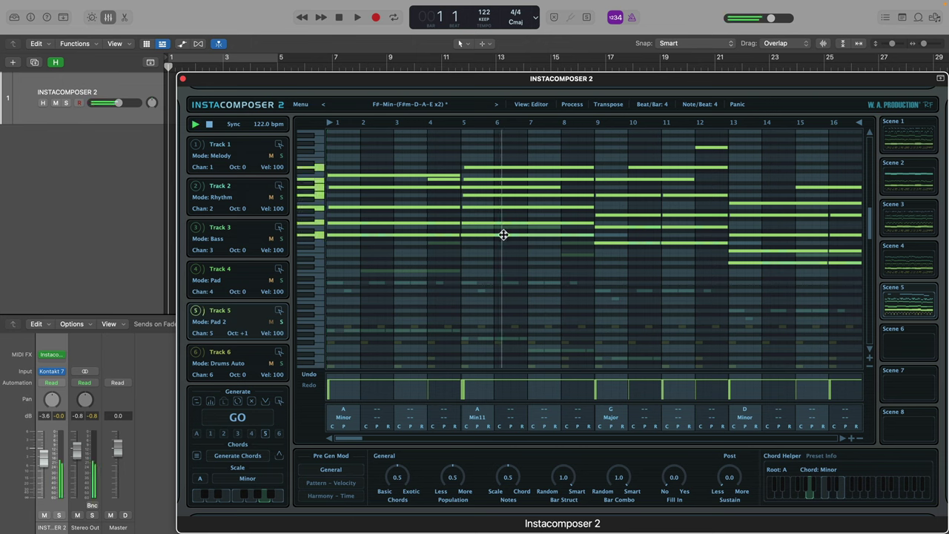
key(space)
drag(503, 241, 502, 249)
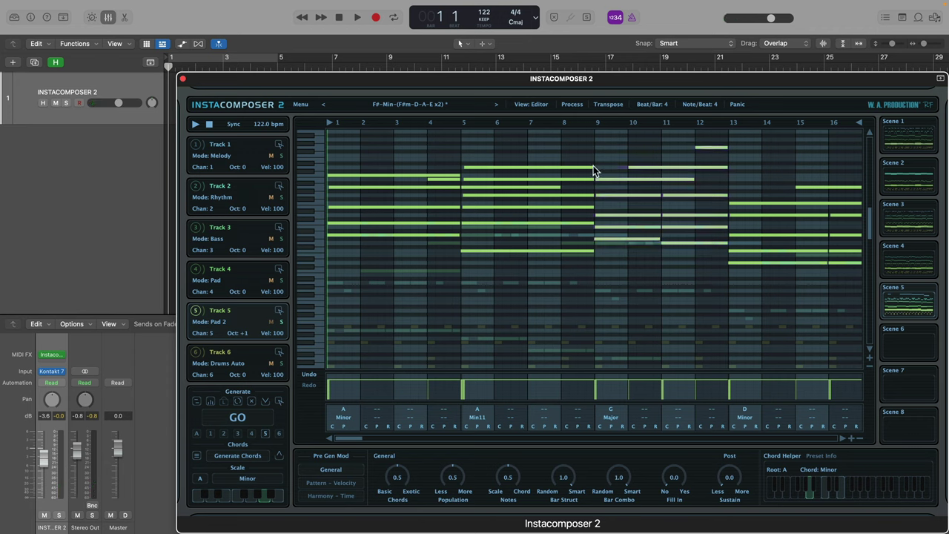
click(608, 186)
key(Delete)
drag(481, 168, 618, 167)
click(230, 420)
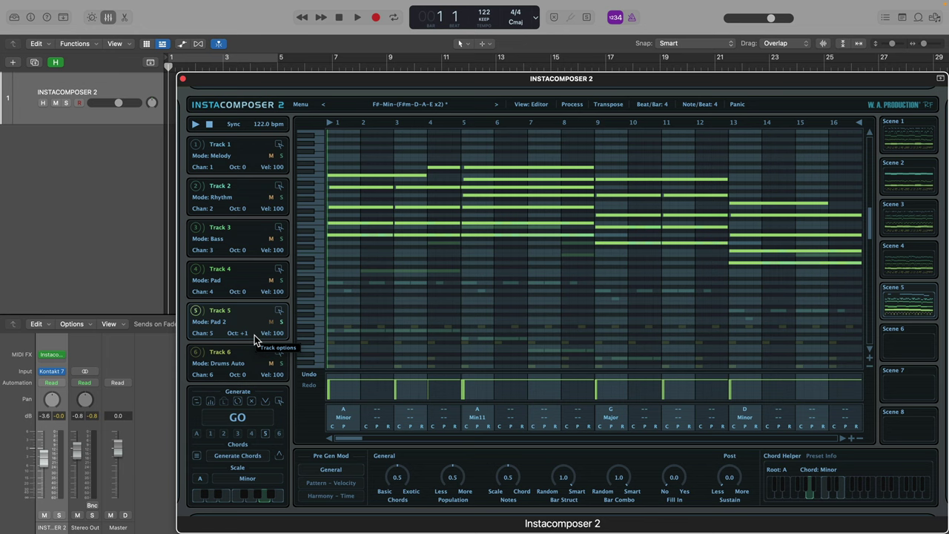
Export Track 5 as an InstaTrack5 MIDI region at bar 1 and open it in Logic's Piano Roll.
drag(280, 312, 177, 93)
click(183, 79)
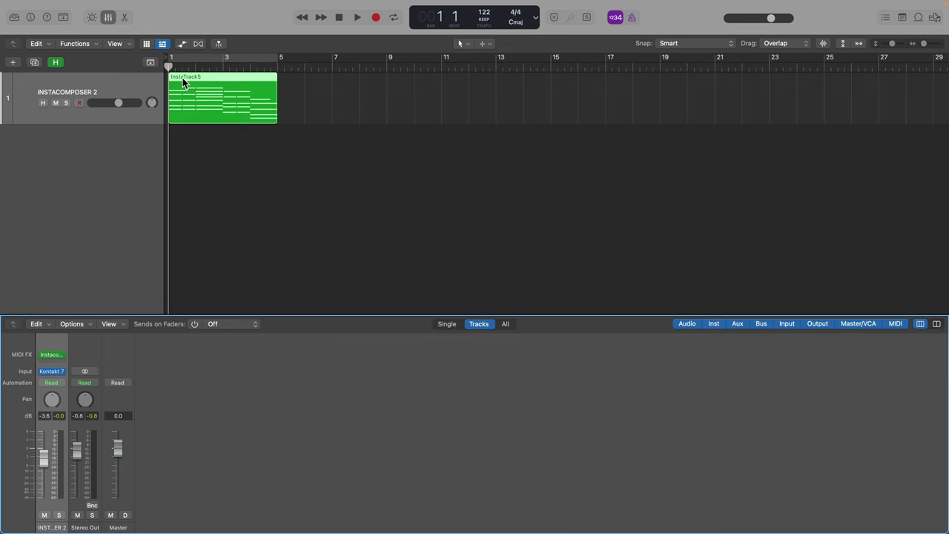
double_click(184, 92)
drag(288, 350, 292, 250)
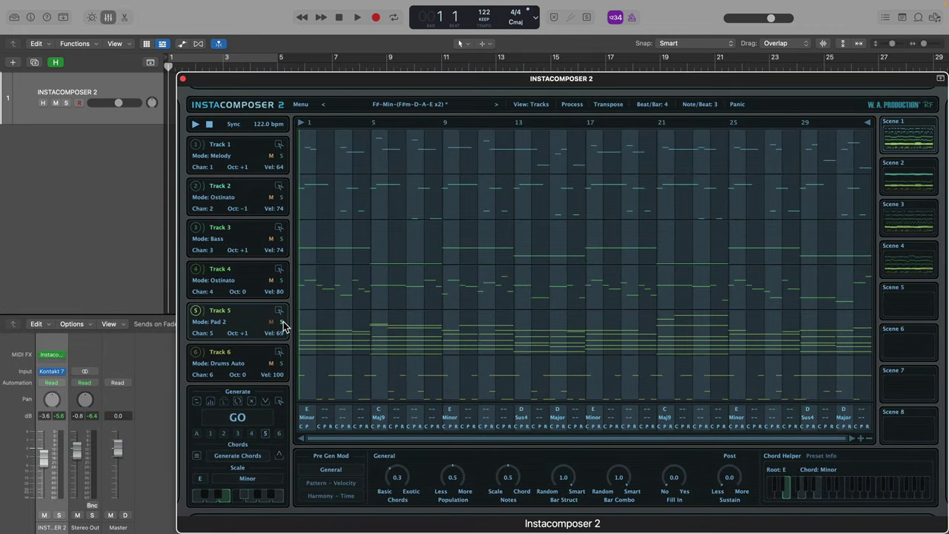
Change the key to G and regenerate the pattern in the Ryukyu scale.
key(space)
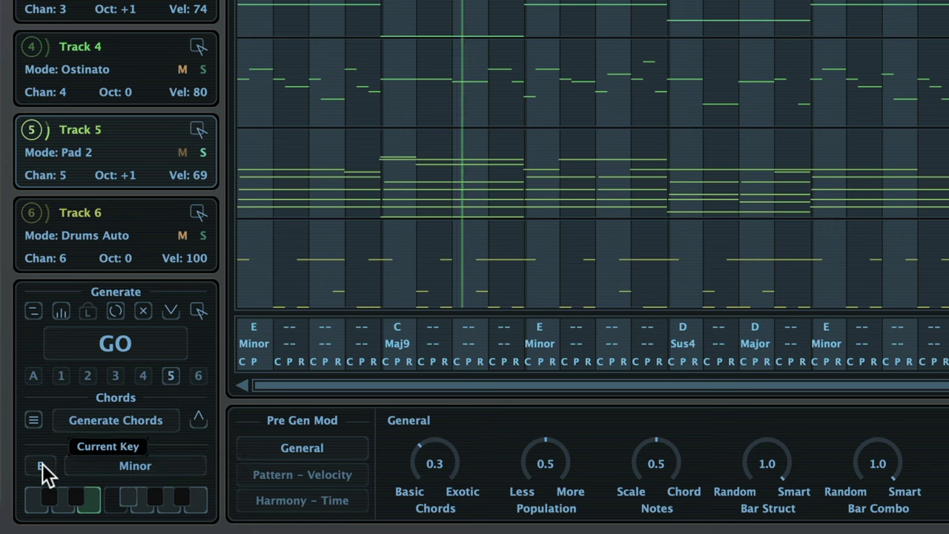
click(42, 463)
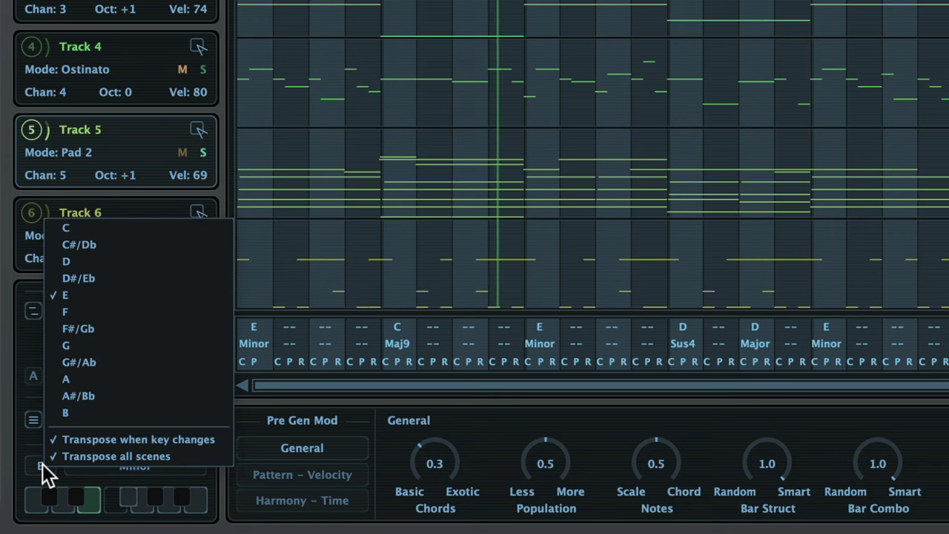
click(116, 345)
click(139, 465)
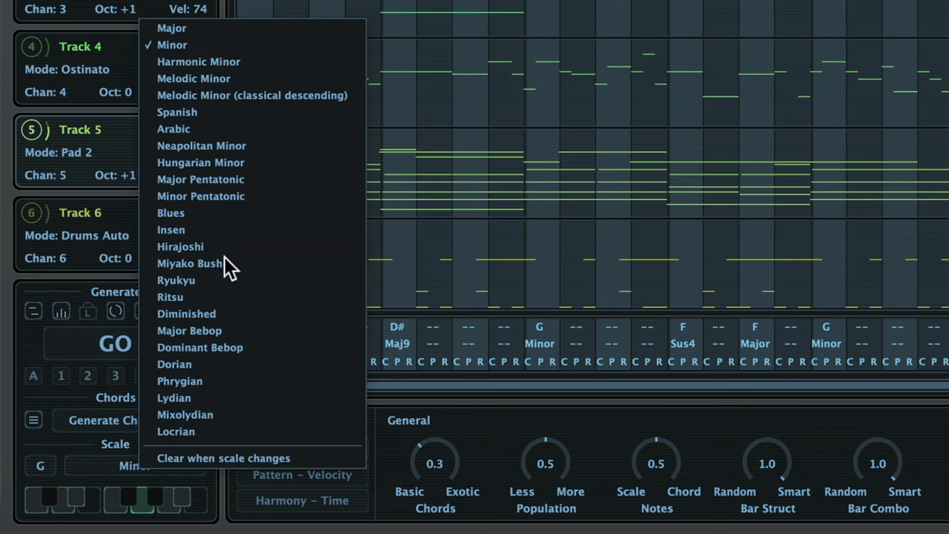
click(221, 279)
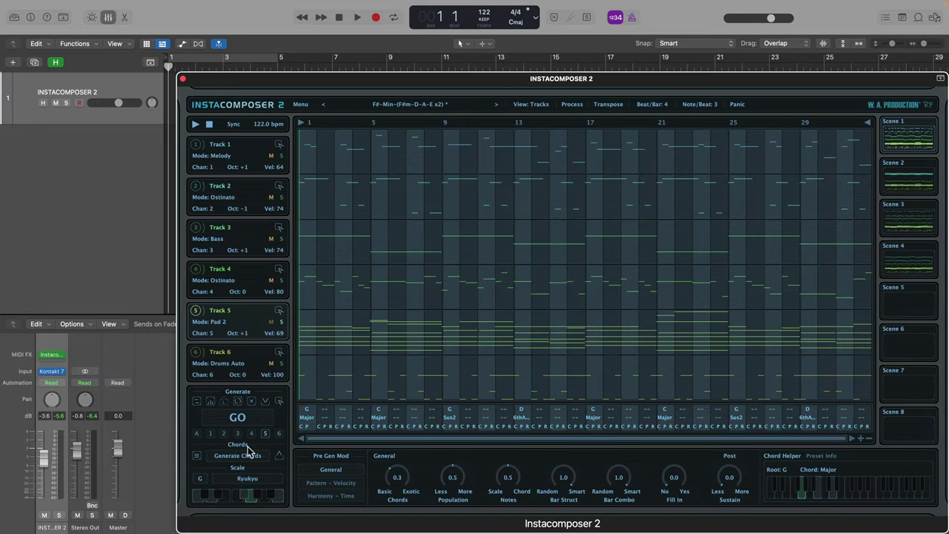
click(247, 418)
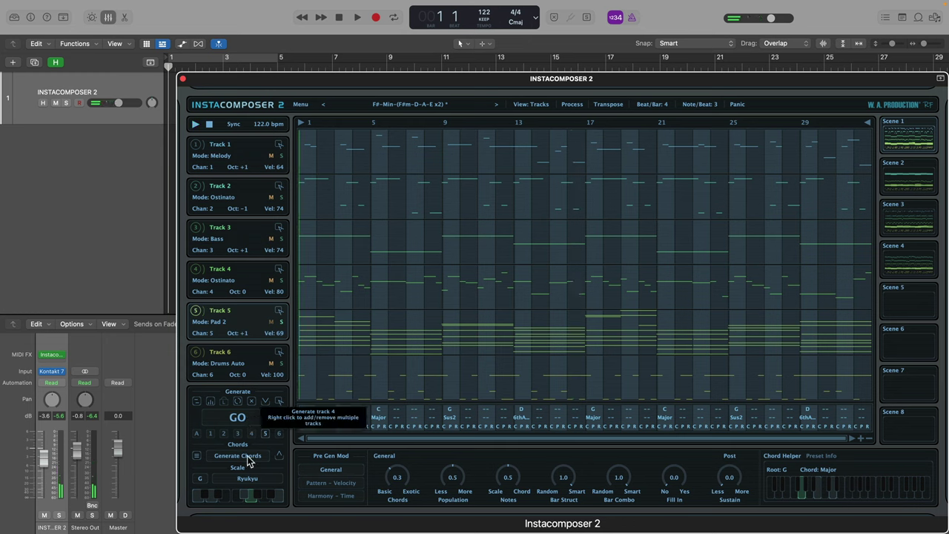
Switch the scale to Hungarian Minor and regenerate the pattern.
click(247, 478)
click(307, 330)
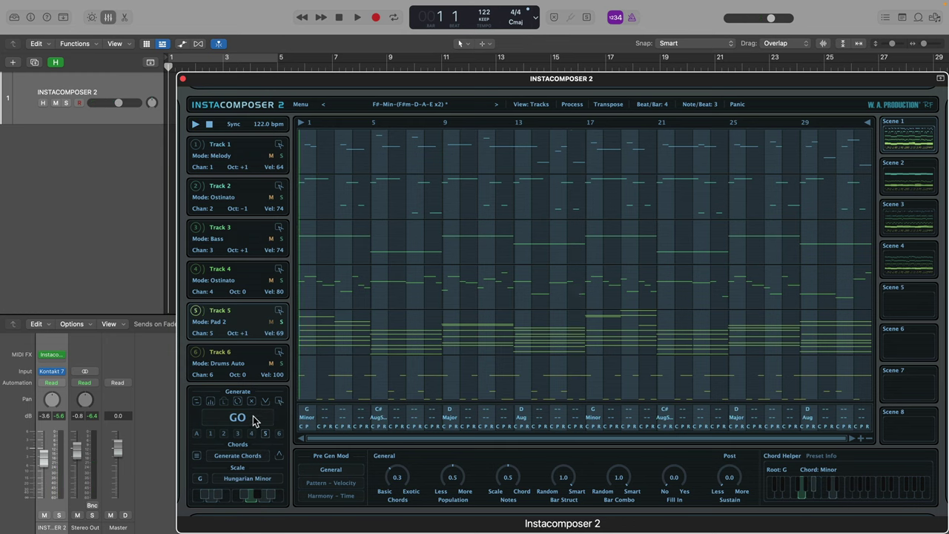
click(252, 419)
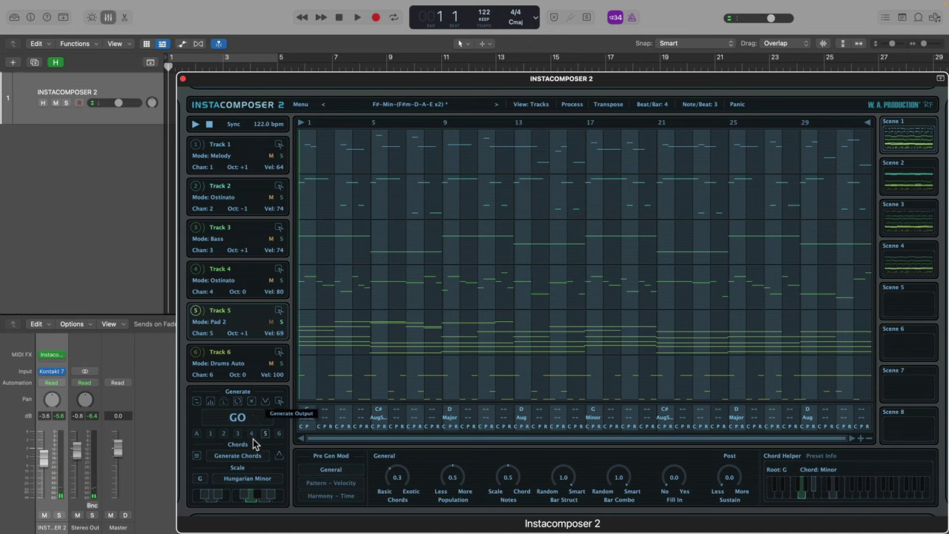
Switch to G Phrygian and regenerate, giving G Minor, F Sus2, G# Major and G# Add9 chords.
click(247, 478)
click(280, 438)
click(252, 420)
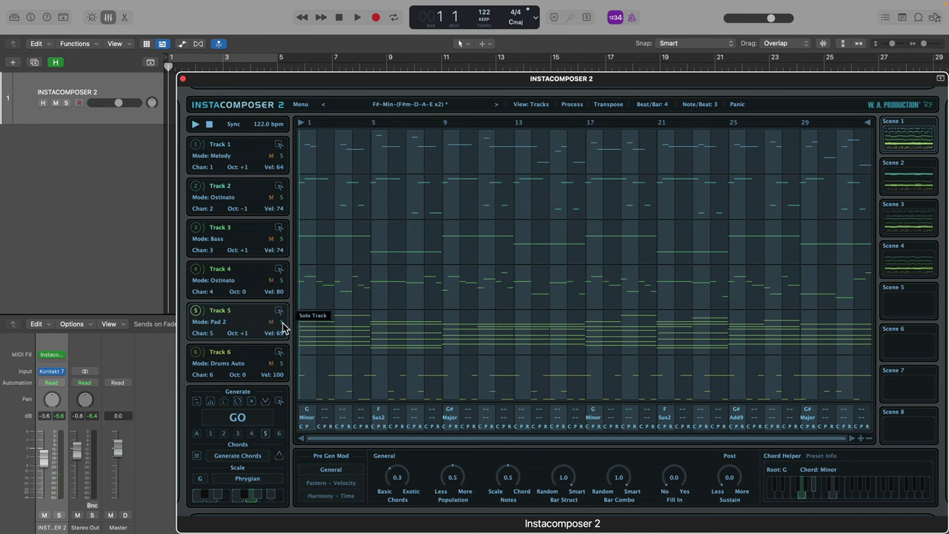
click(237, 416)
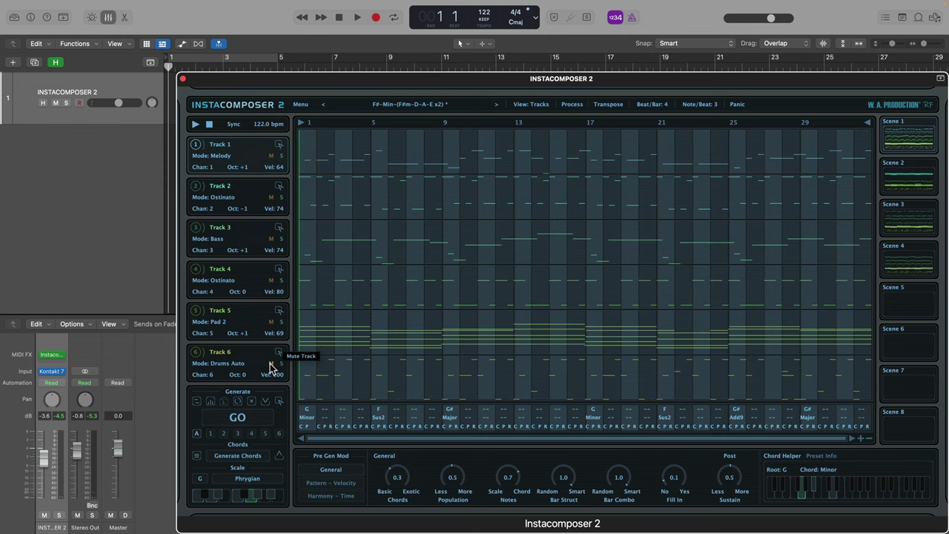
key(space)
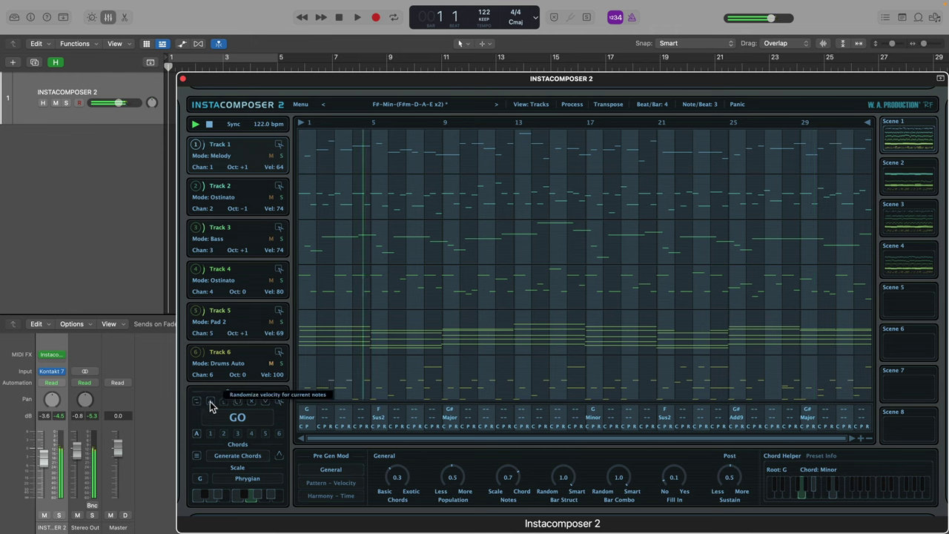
click(211, 405)
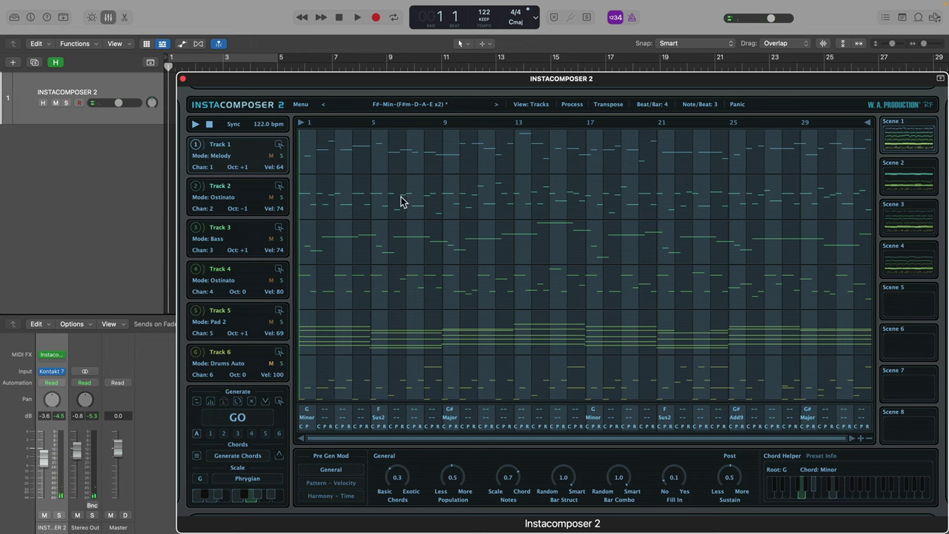
Load the Bm-(Bm-Bm7-Em7-Em7)(Bm-Bm7-Em7-F#7#5) progression preset and generate a pattern from it.
click(412, 104)
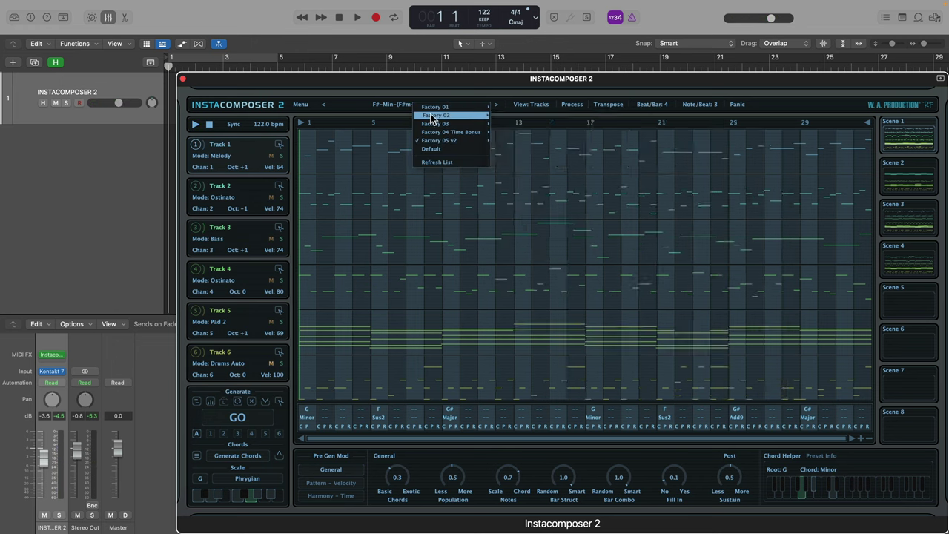
mouse_move(432, 116)
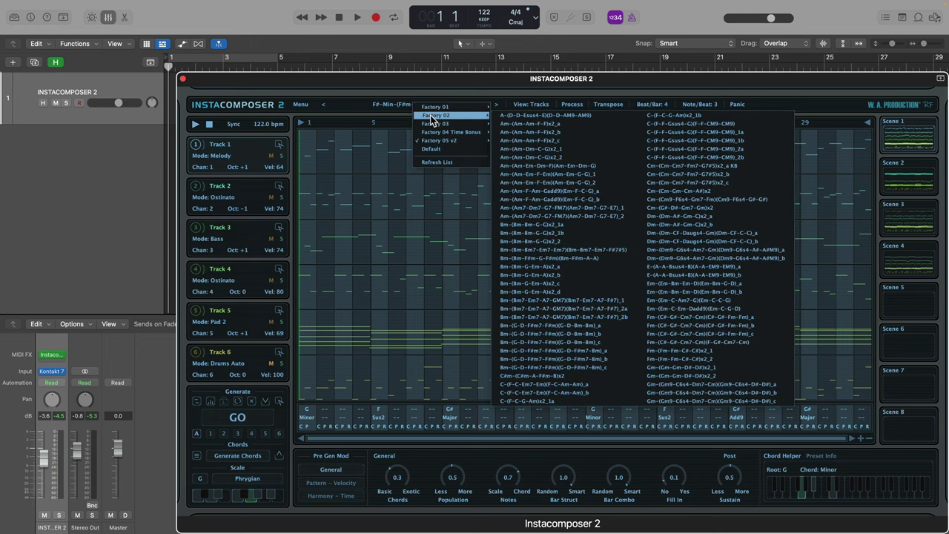
click(536, 249)
click(542, 312)
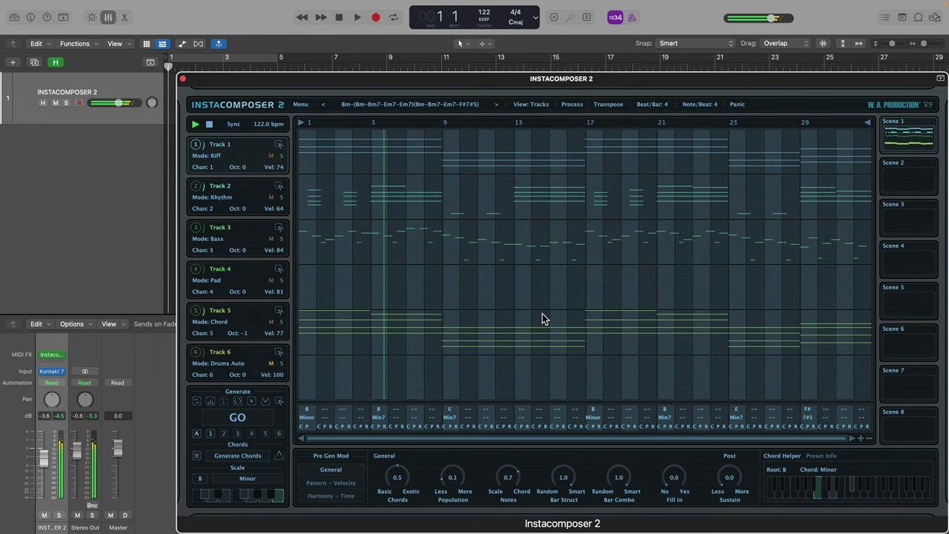
click(239, 418)
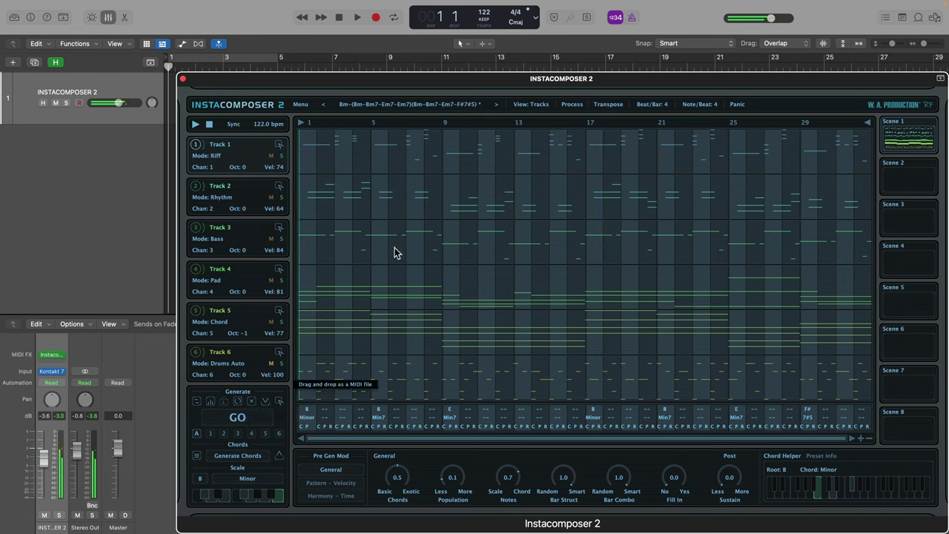
Load the Factory 05 v2 preset D-Min (Dm-A#-Gm-C x2), discarding the current pattern.
click(419, 109)
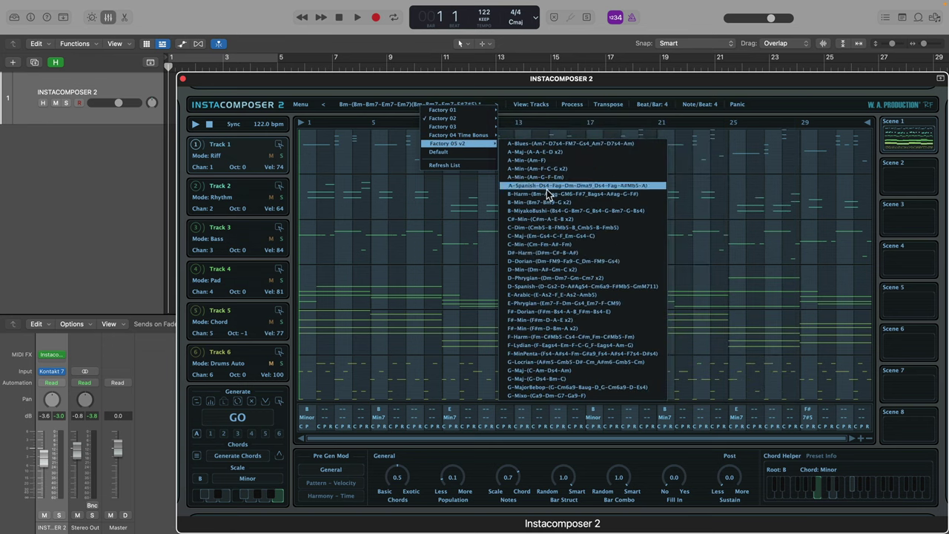
click(551, 279)
click(538, 317)
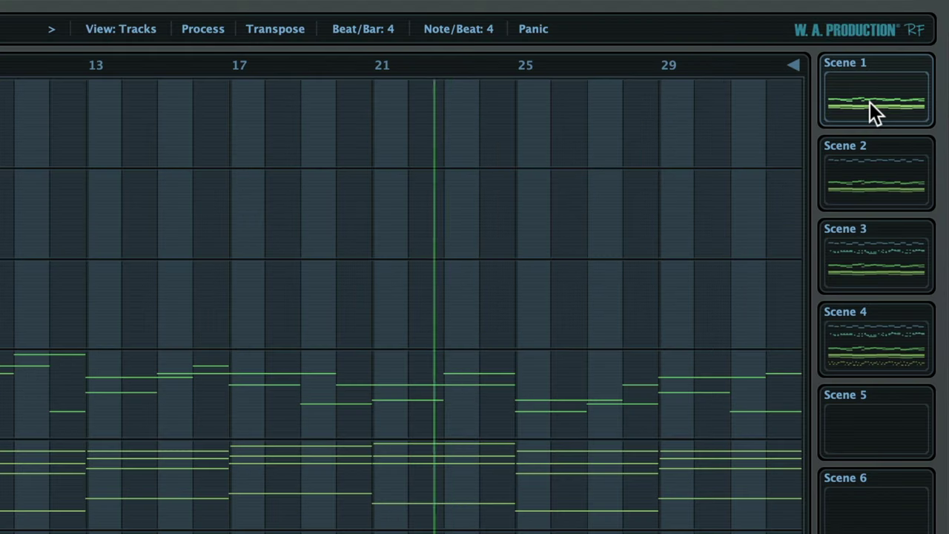
Step through Scenes 2 and 3 of the D-Min preset, ending on Scene 4.
click(874, 168)
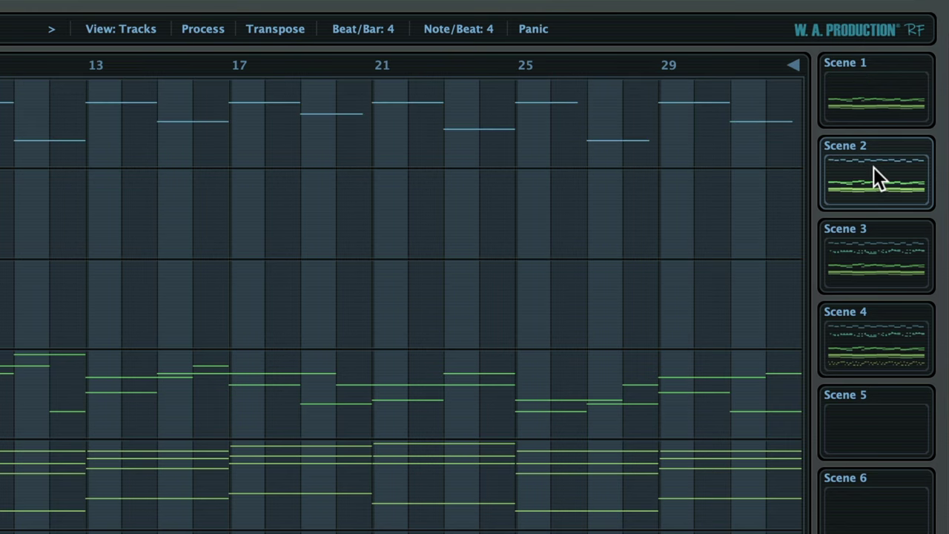
click(878, 254)
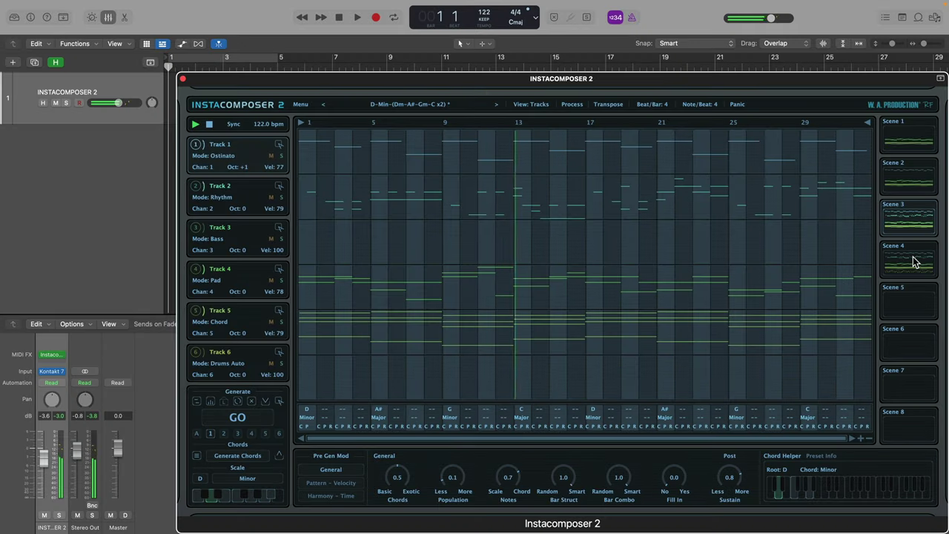
click(913, 258)
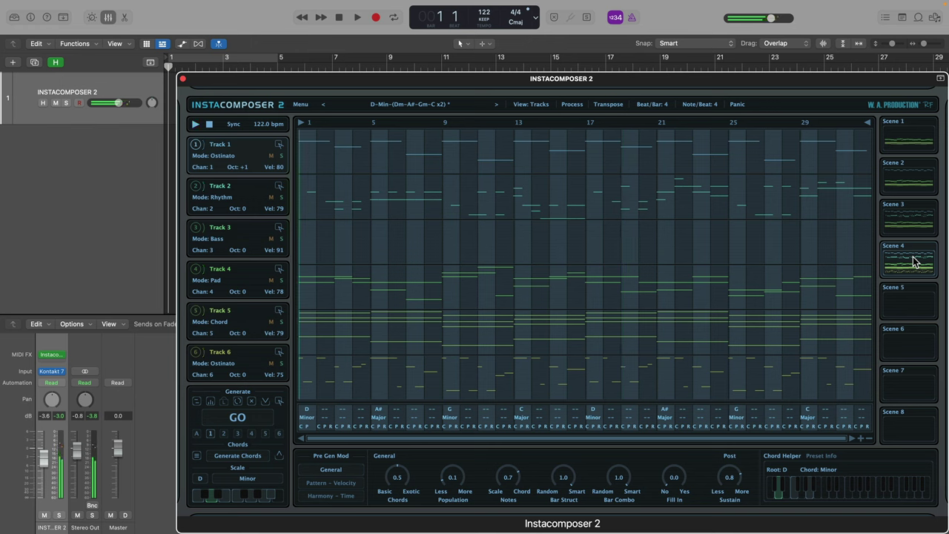
Copy the Scene 4 pattern and paste it into the empty Scene 5.
right_click(909, 263)
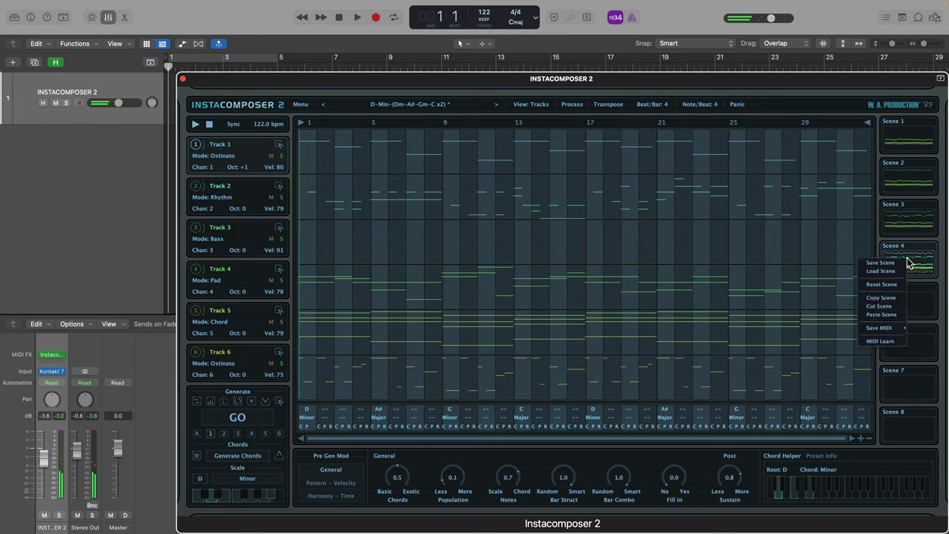
click(895, 298)
right_click(907, 307)
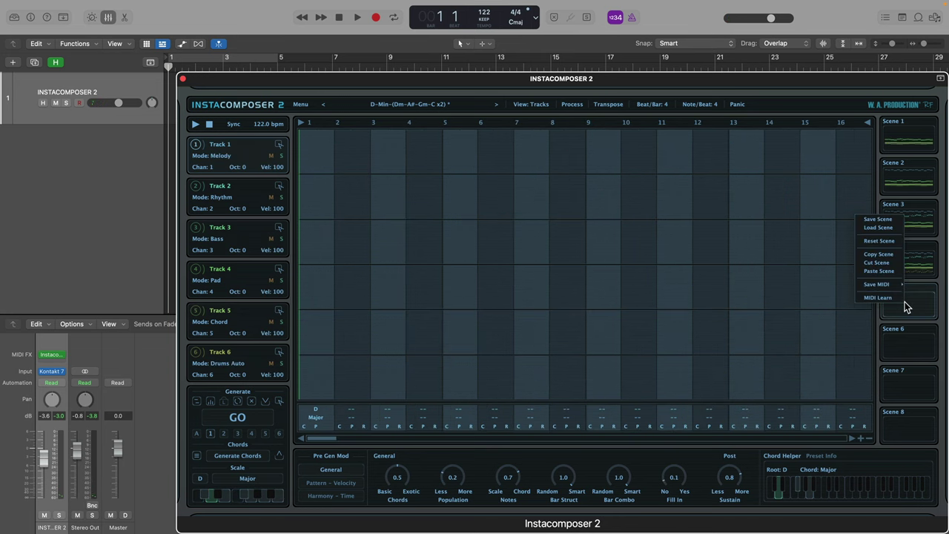
click(890, 270)
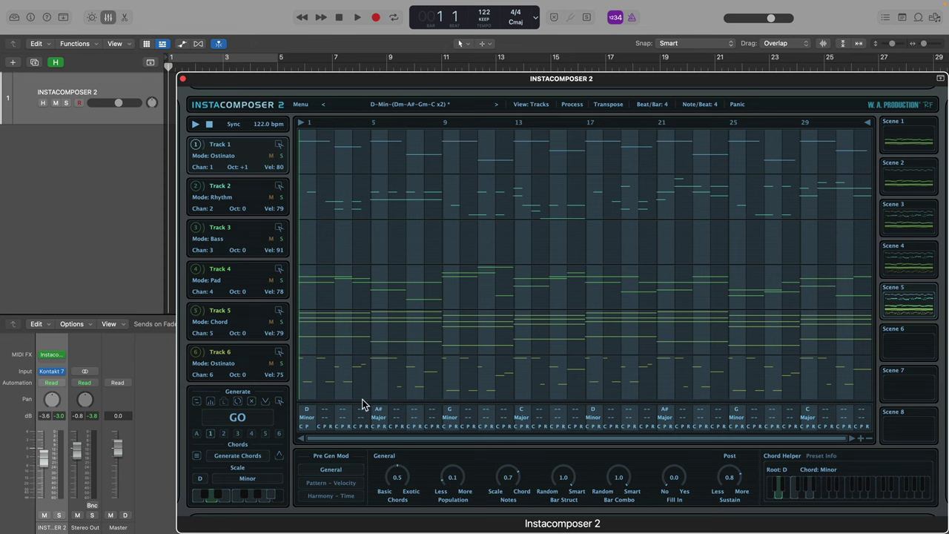
Generate a new variation in Scene 5 and play it, switching between Scenes 4 and 5.
click(238, 418)
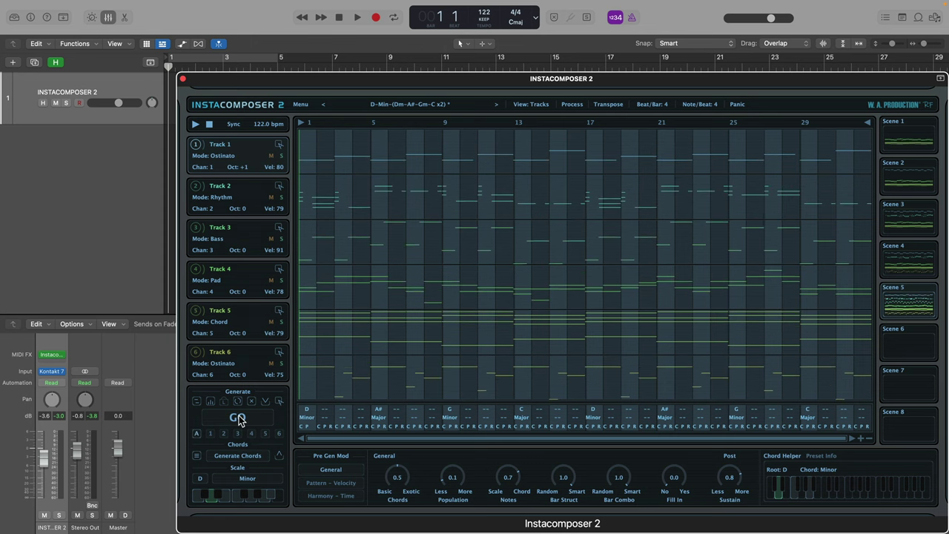
key(space)
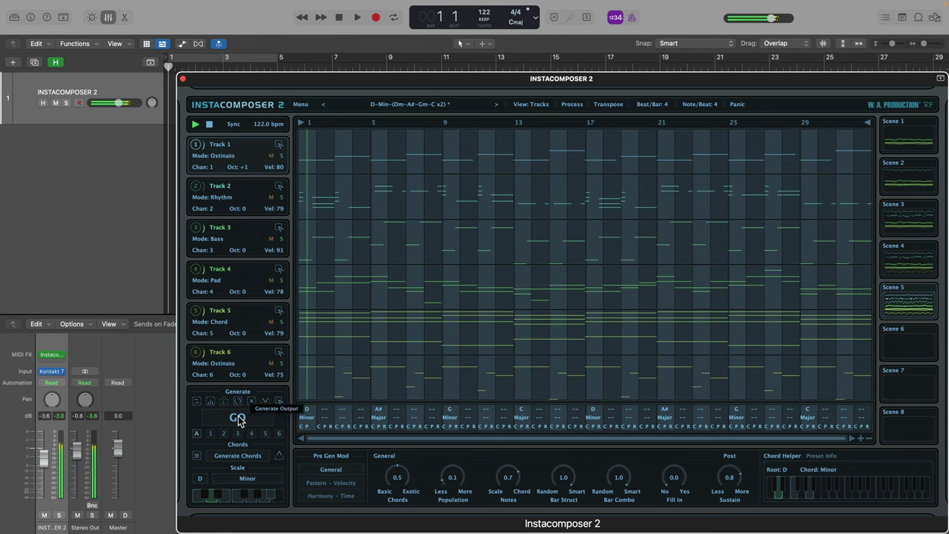
click(909, 261)
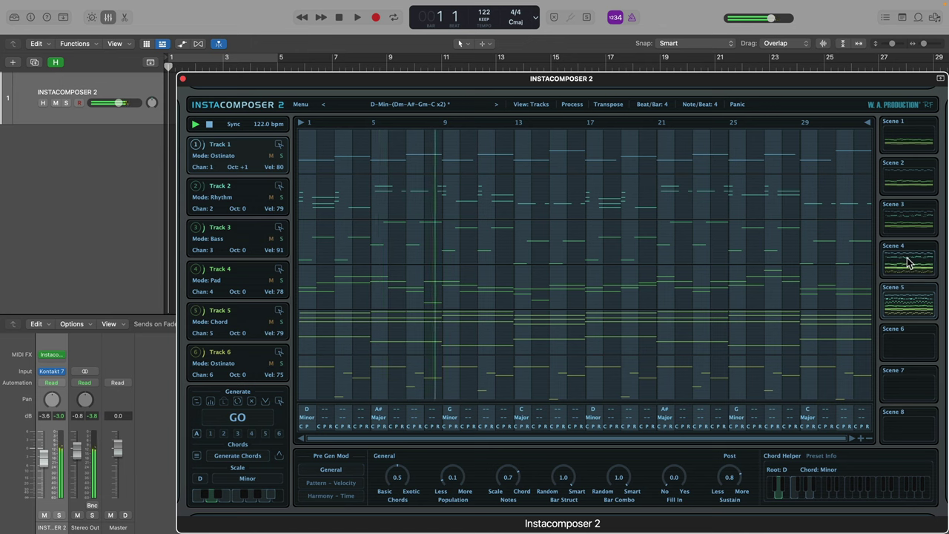
click(909, 303)
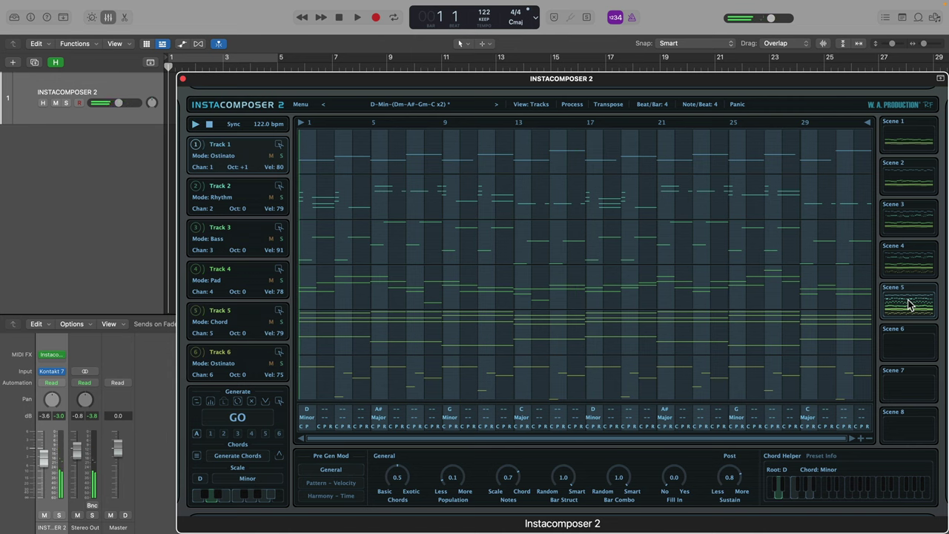
MIDI-learn Scenes 1, 2 and 4 to notes C5, D5 and F5.
right_click(903, 140)
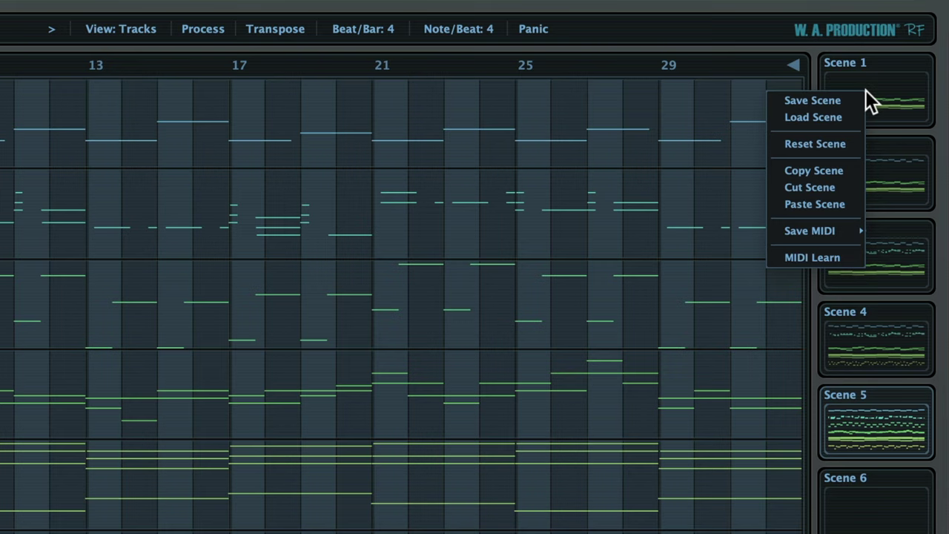
click(846, 257)
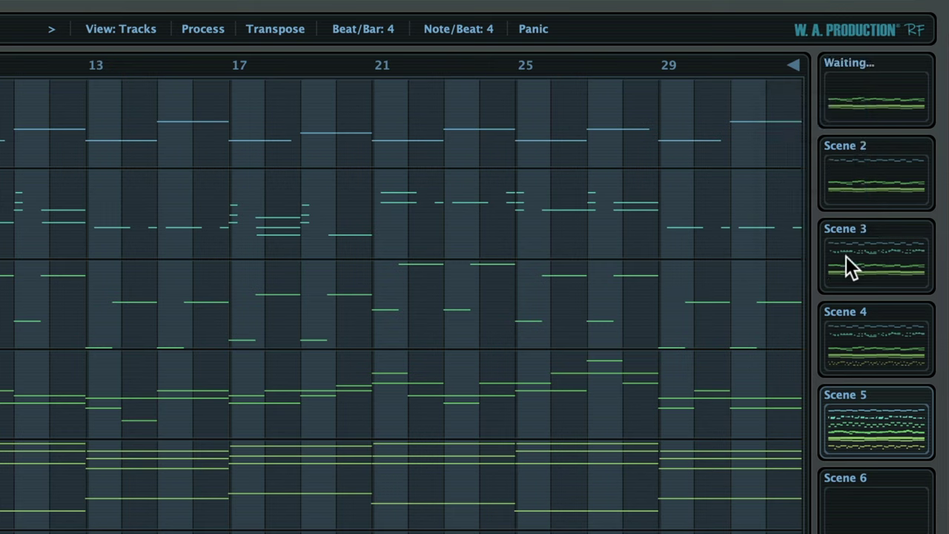
right_click(867, 175)
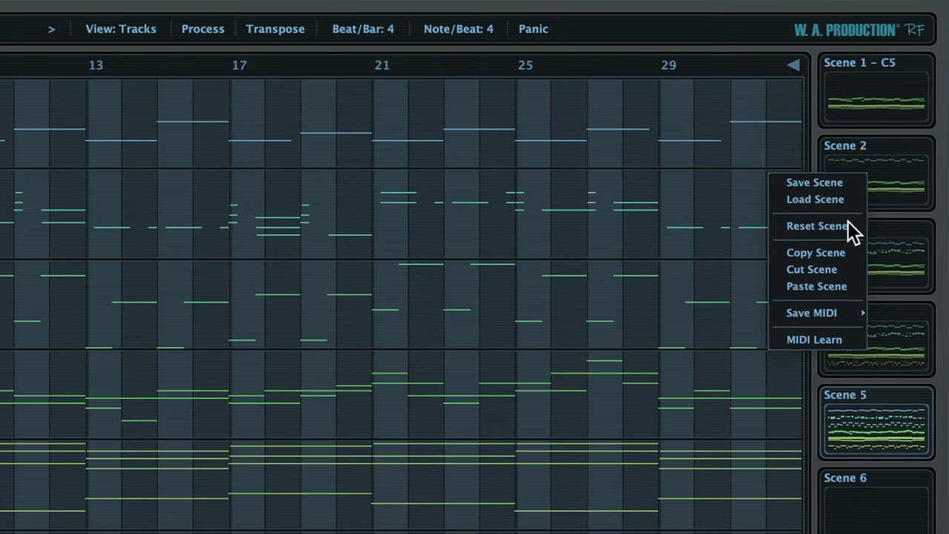
click(831, 338)
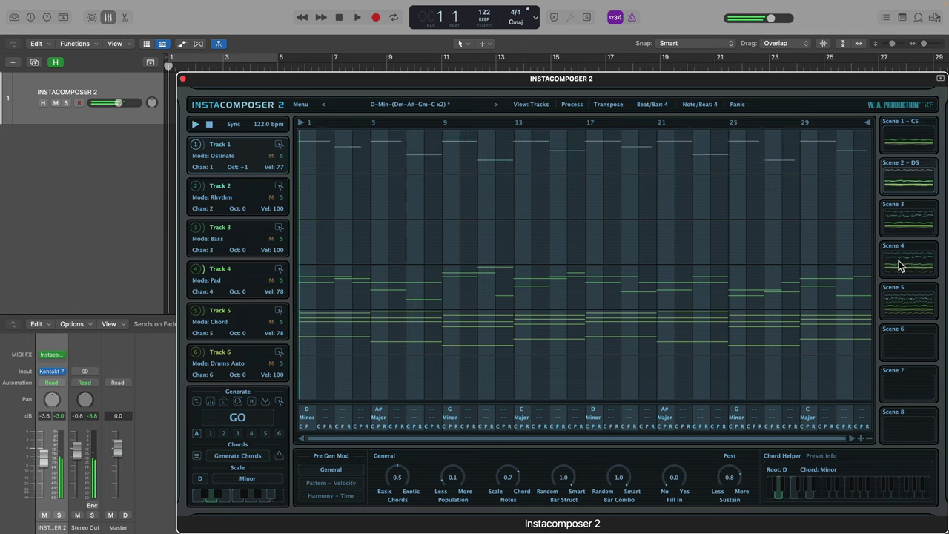
right_click(900, 266)
click(882, 344)
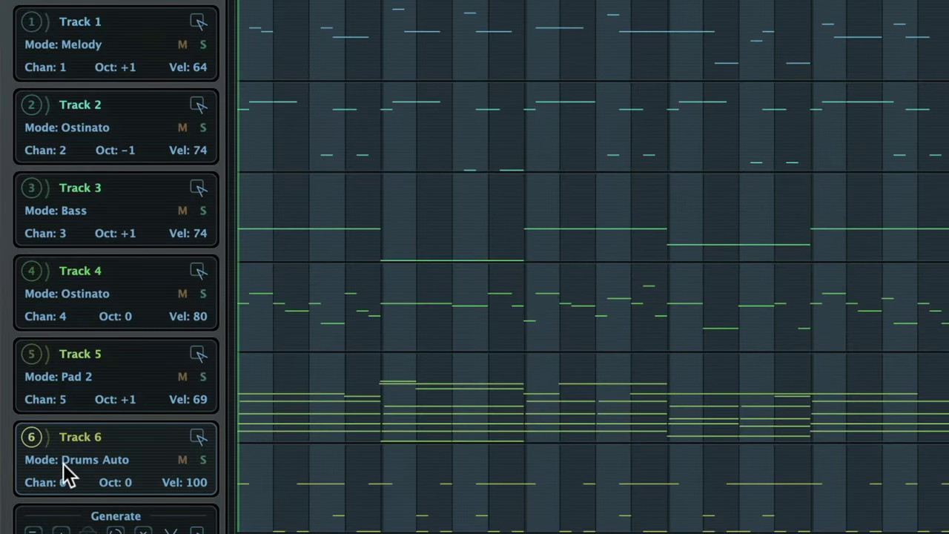
Keep Track 5 in Pad 2 mode, select it, and generate new notes for it.
click(74, 460)
click(87, 376)
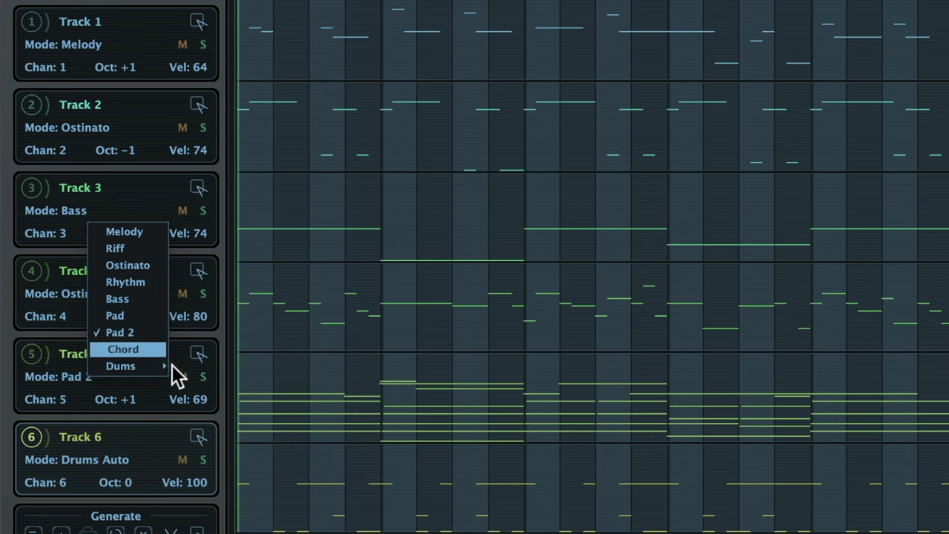
click(172, 365)
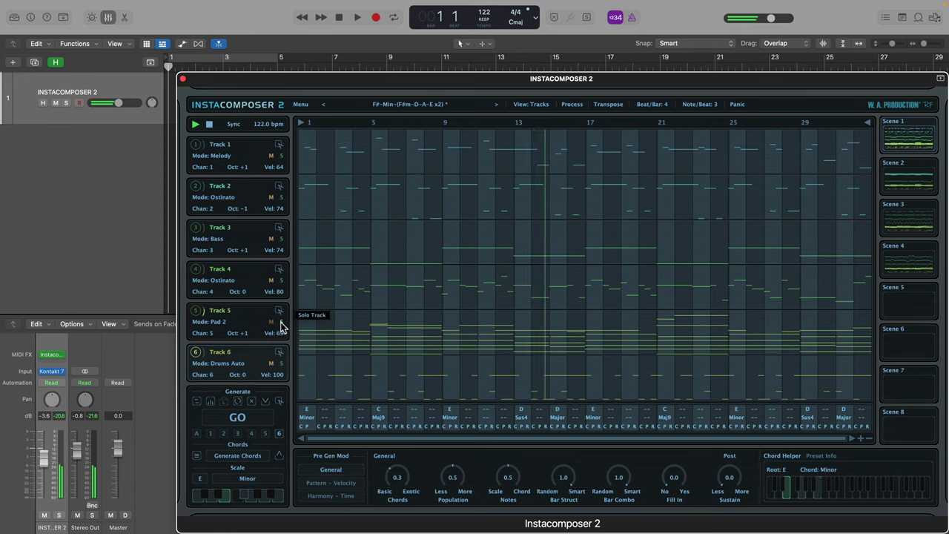
click(195, 312)
click(237, 421)
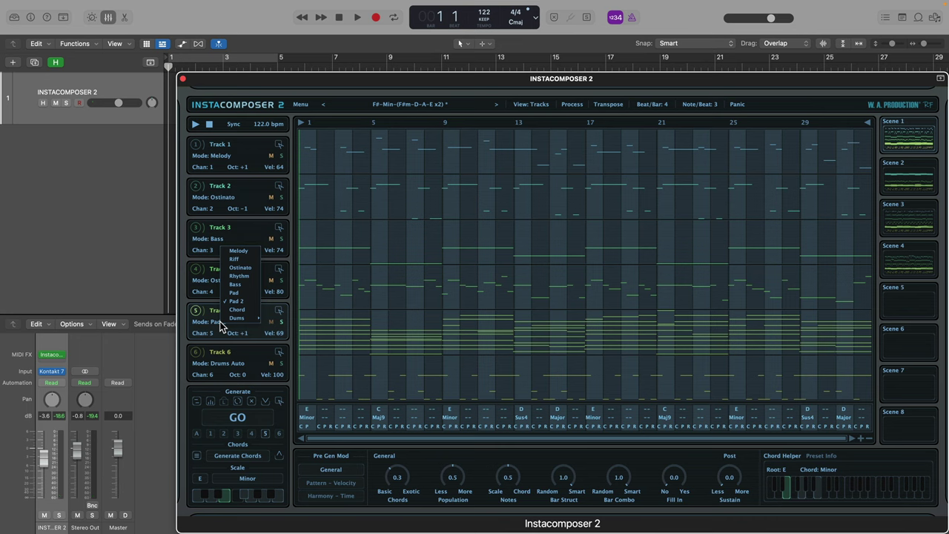
Turn on inversions and an added bass note for Track 5's chords, regenerating twice.
right_click(215, 311)
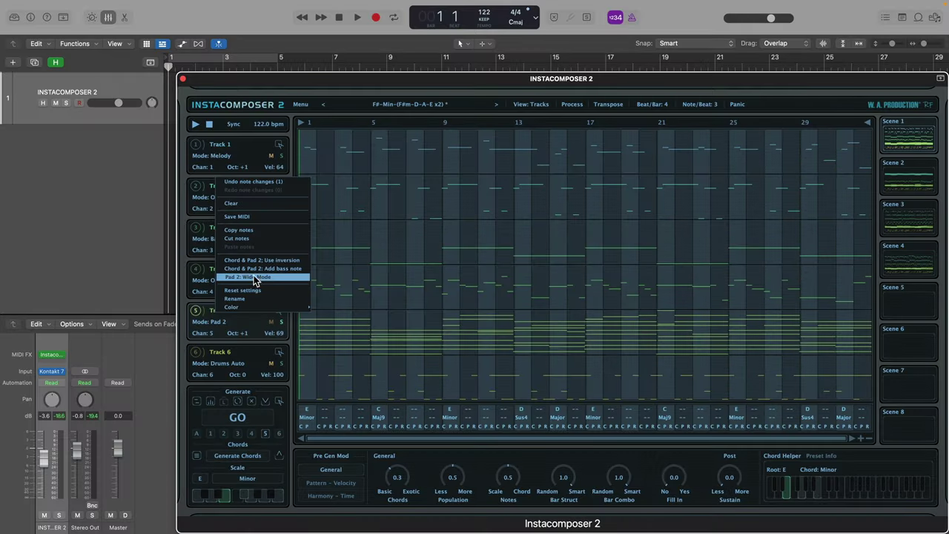
click(151, 266)
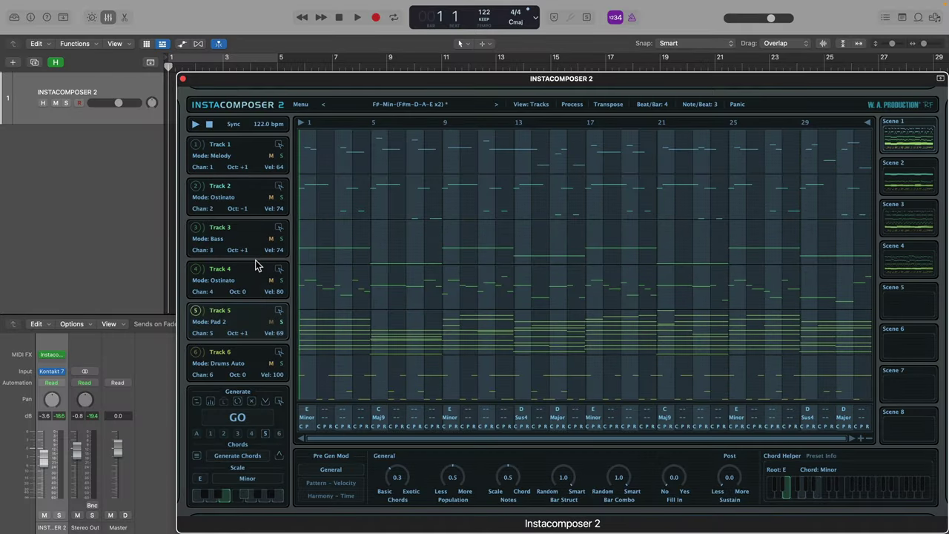
key(space)
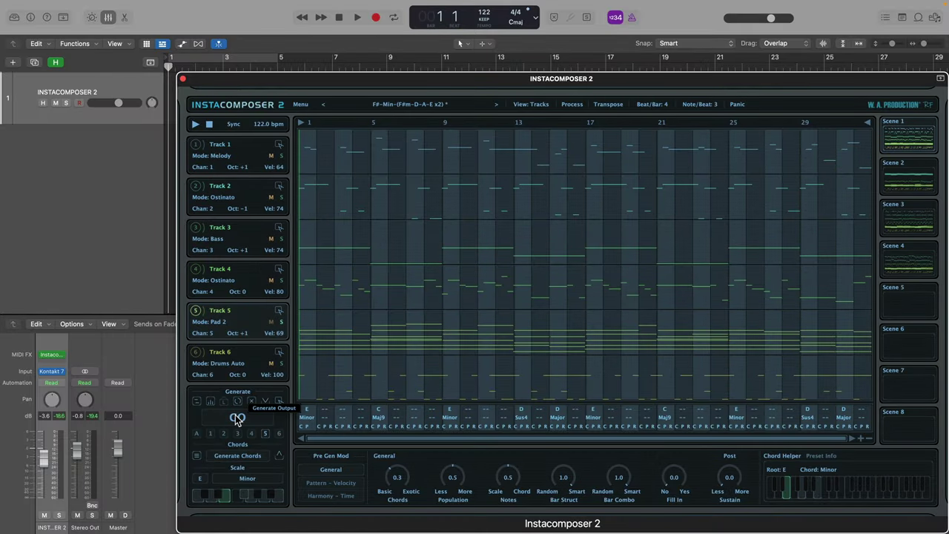
right_click(220, 315)
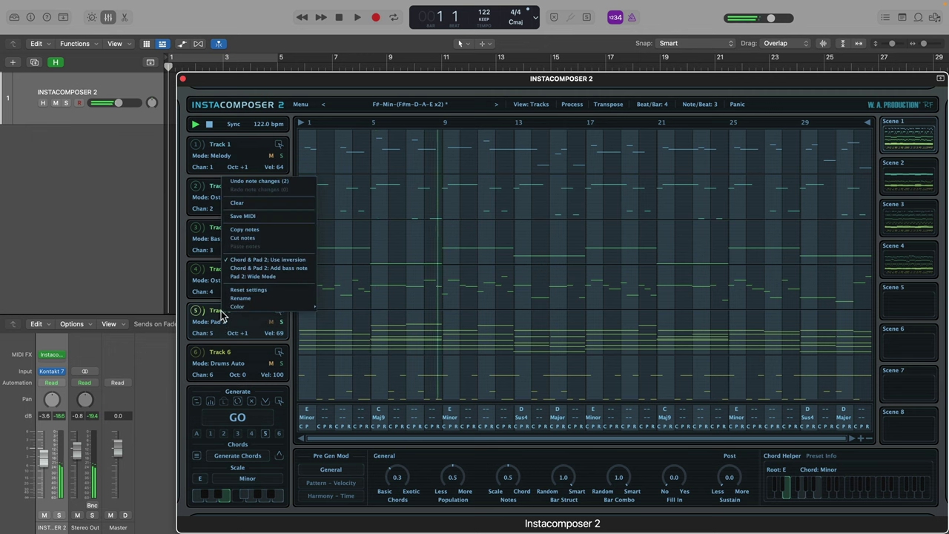
click(244, 270)
click(237, 420)
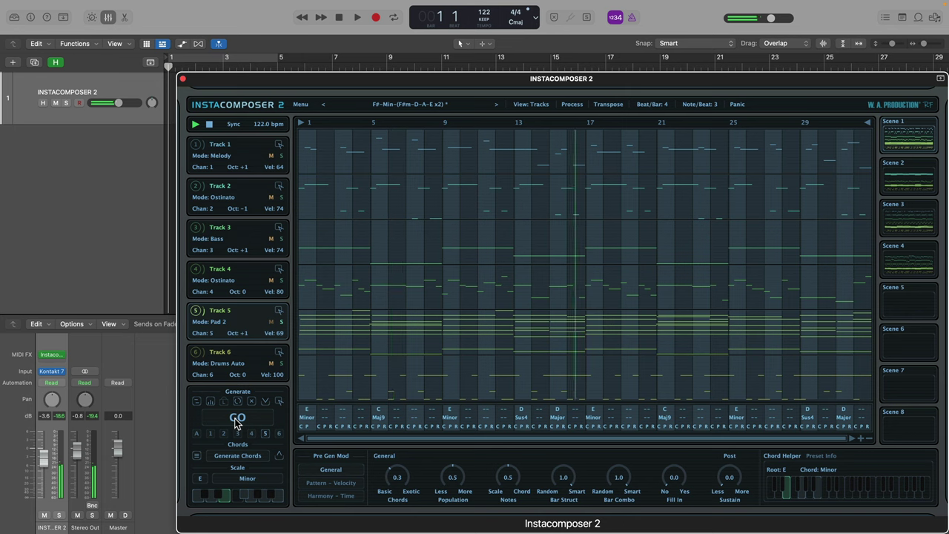
click(237, 421)
Enable Pad 2 Wide Mode on Track 5 and generate two more pad variations.
click(228, 311)
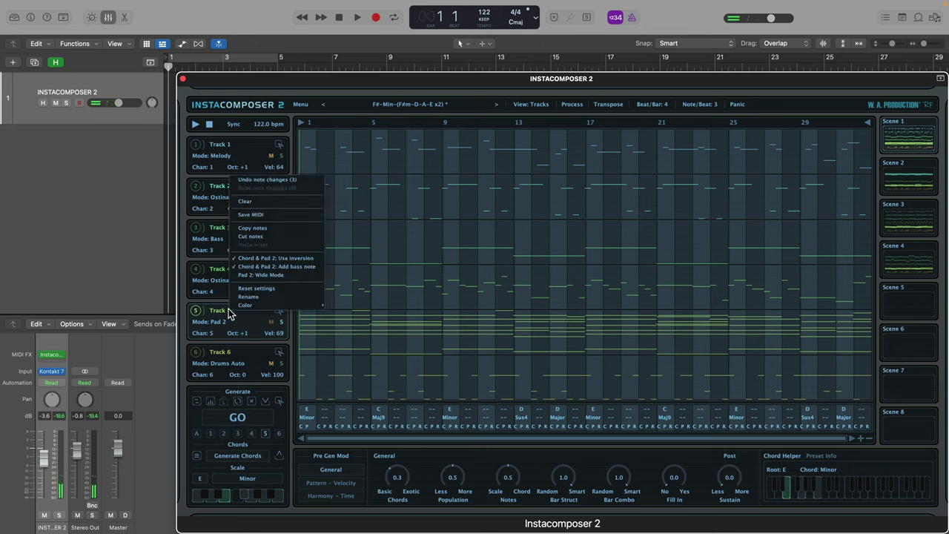
click(257, 275)
click(237, 419)
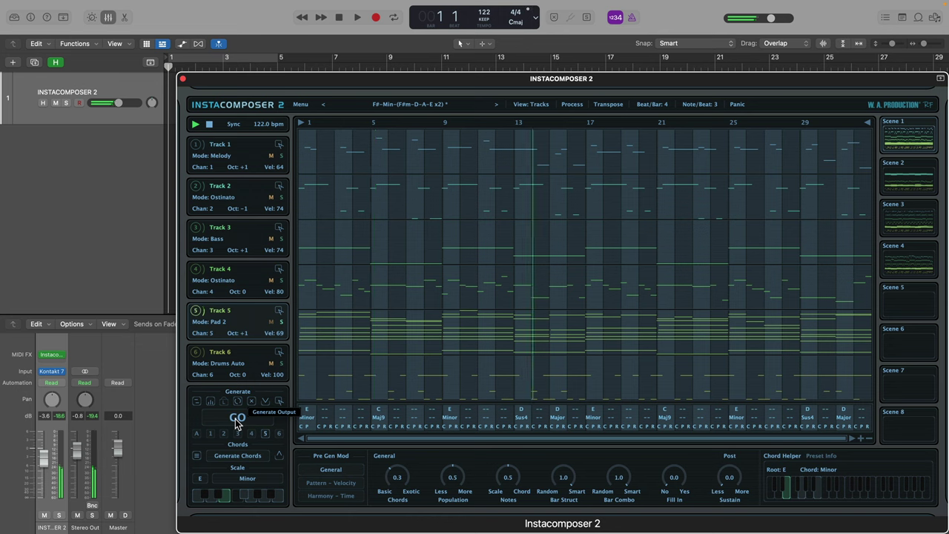
click(237, 420)
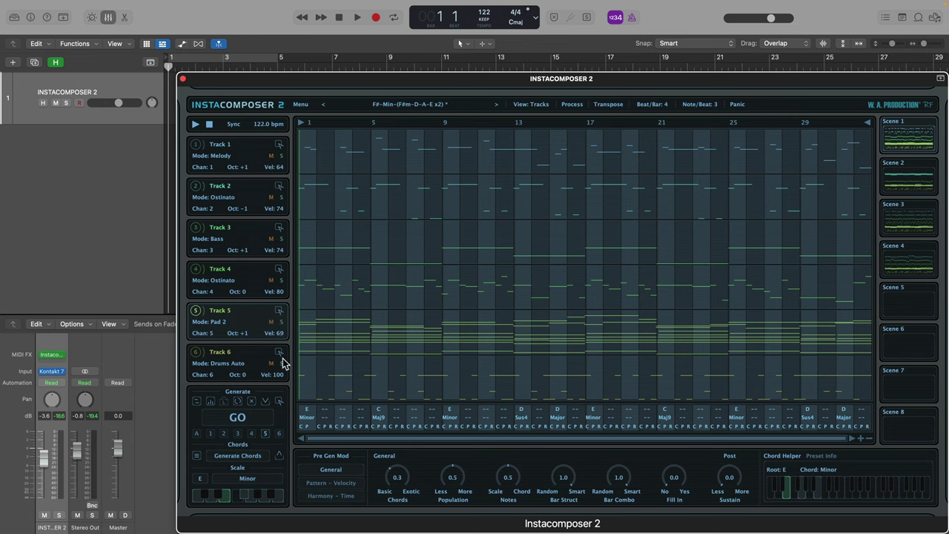
click(196, 353)
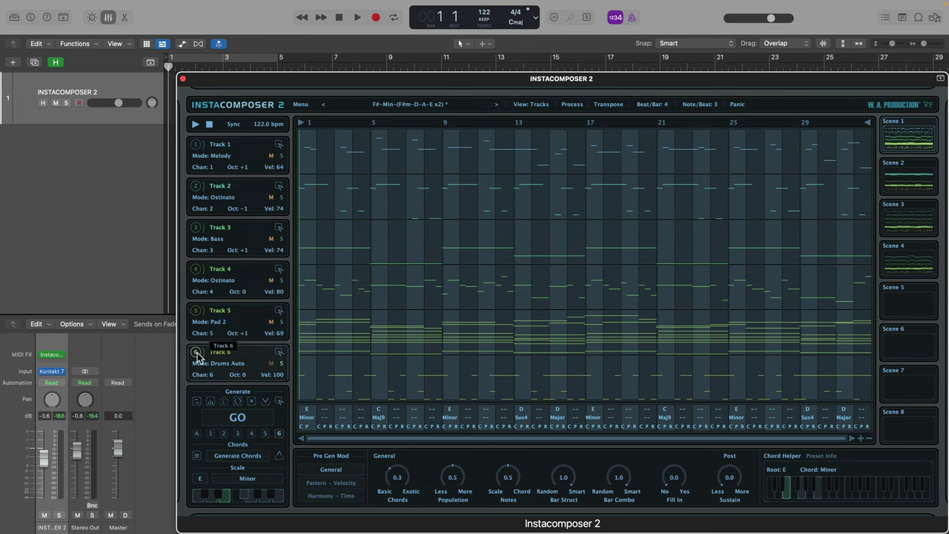
key(space)
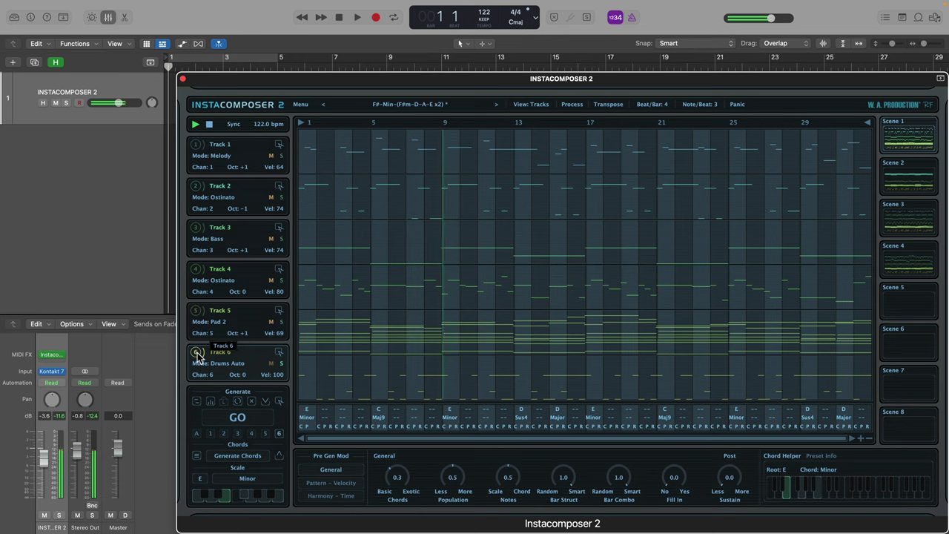
click(238, 363)
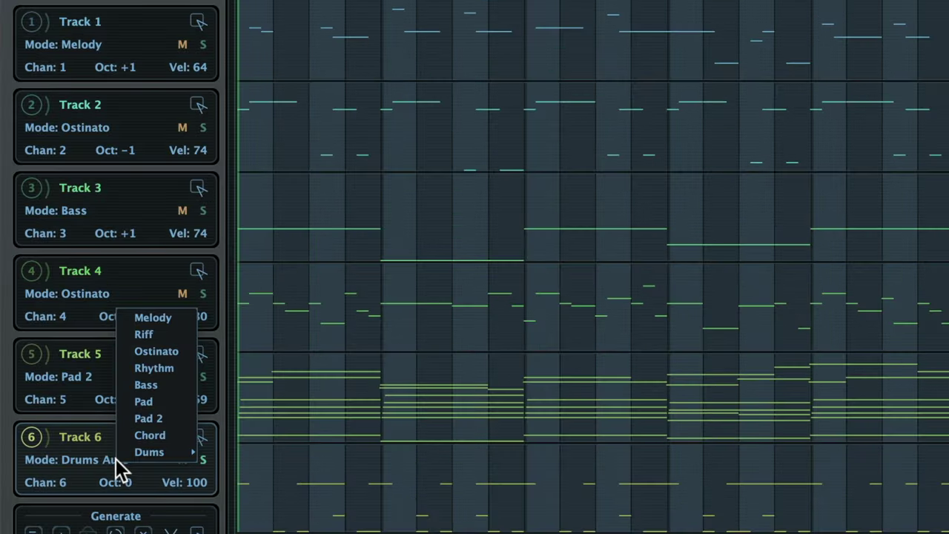
mouse_move(153, 454)
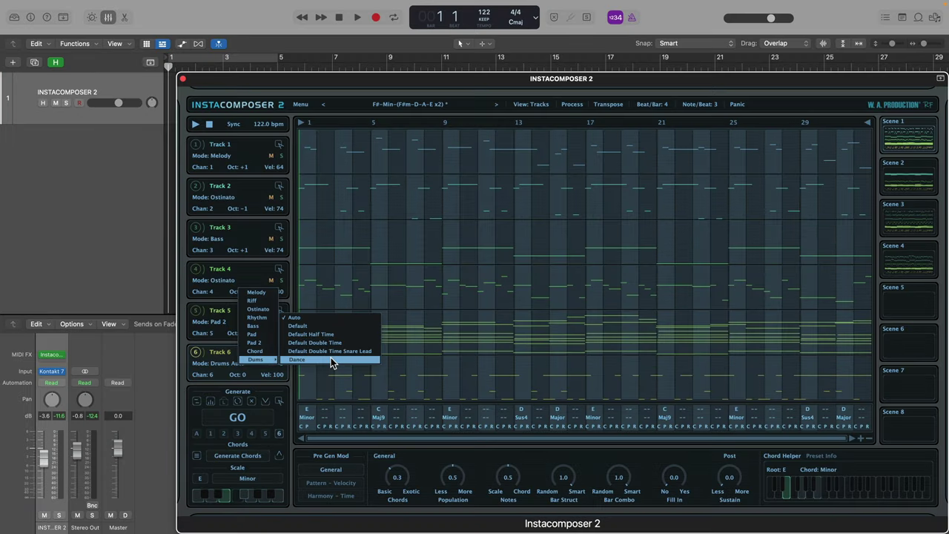
click(323, 324)
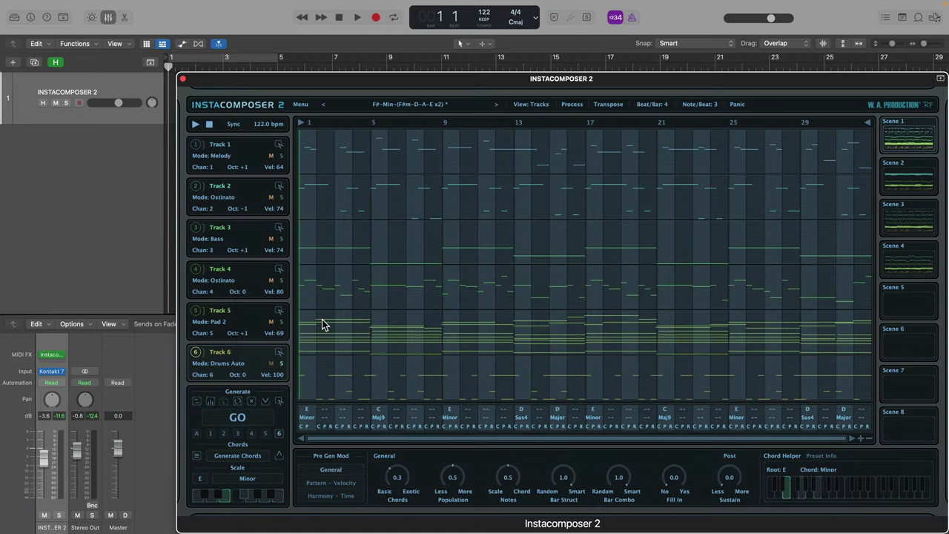